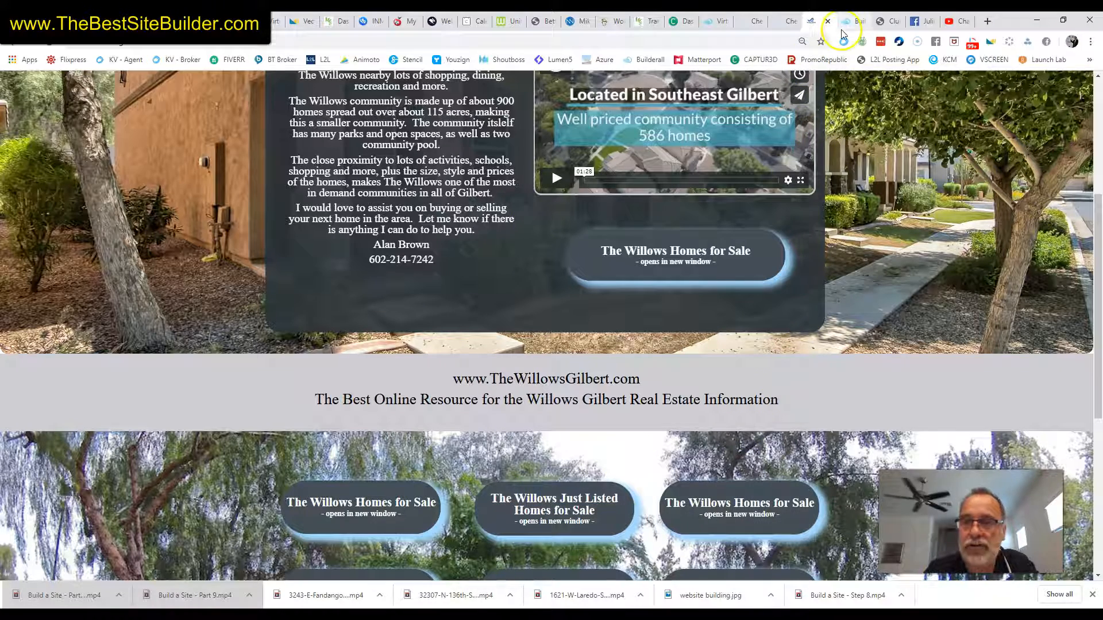
Switch to the Cheetah editor tab showing the Mountainbrook Village - Gold Canyon page
click(775, 22)
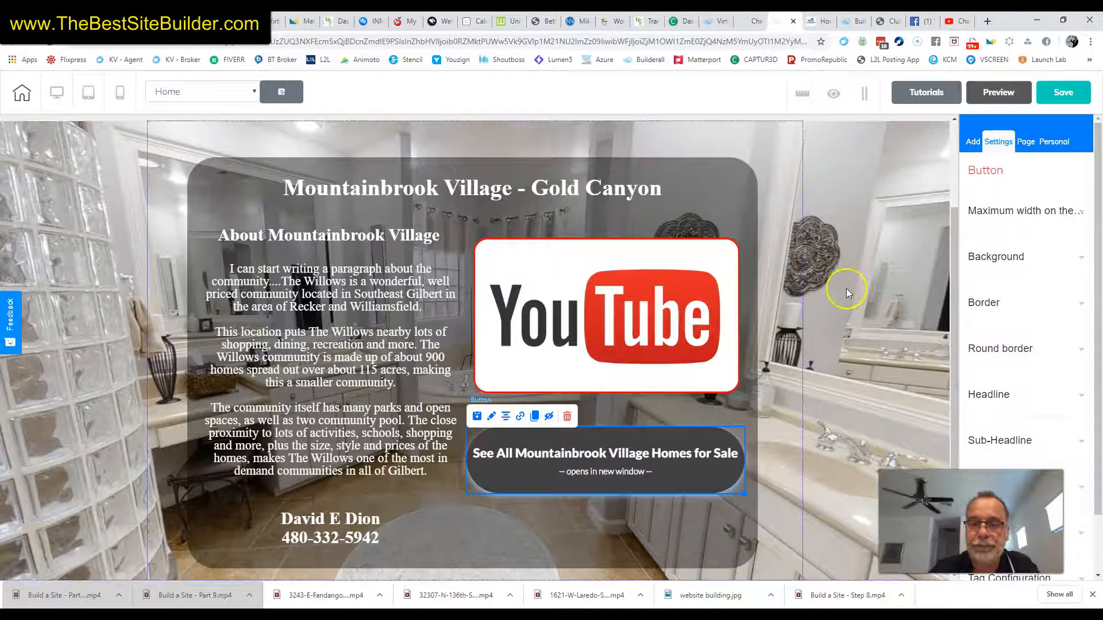
Add a Blank Panel below the homes-for-sale section and select it
click(973, 144)
click(979, 199)
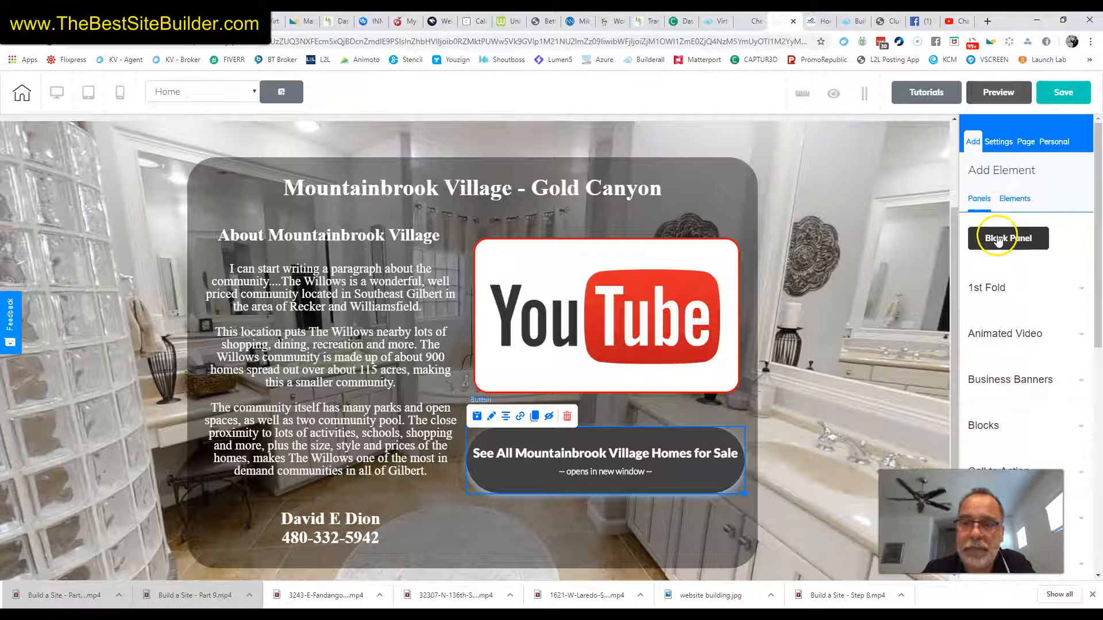
click(996, 240)
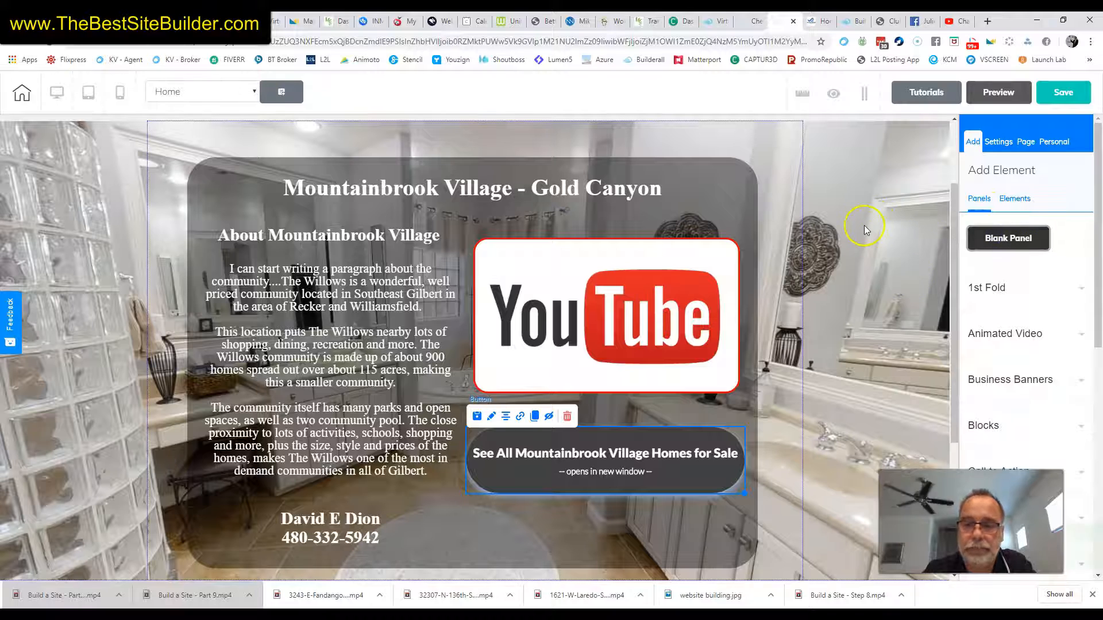
scroll(850, 236, down, 4)
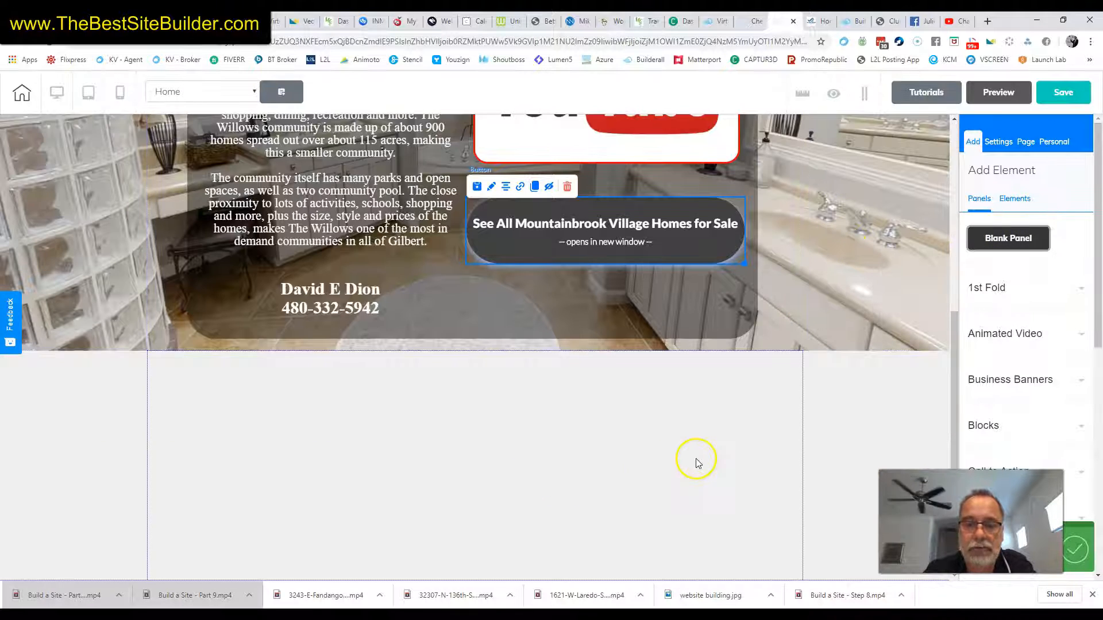
click(893, 407)
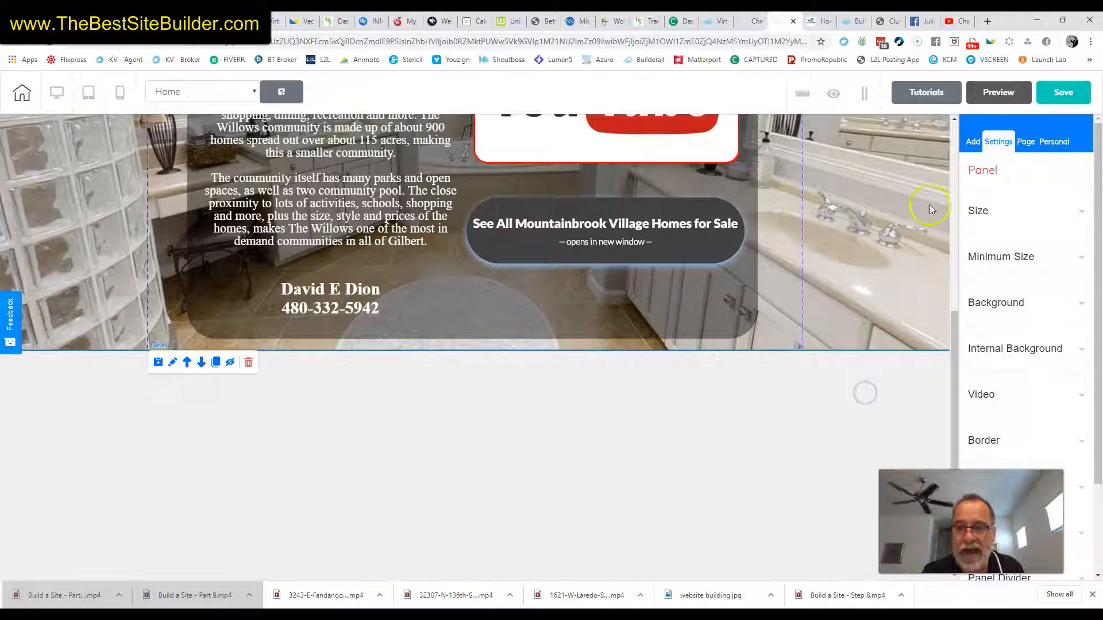
Drop the first Contact Form template (First Name, Last Name, Your Email, Phone Number) into the blank panel
click(975, 145)
click(1007, 197)
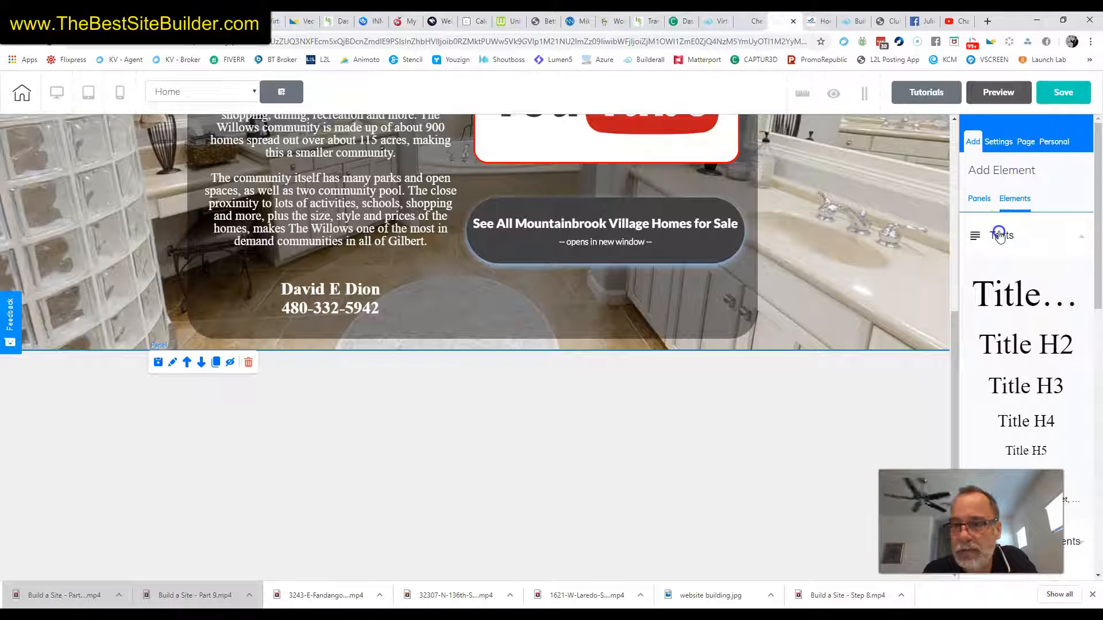
click(1000, 235)
scroll(1020, 339, down, 2)
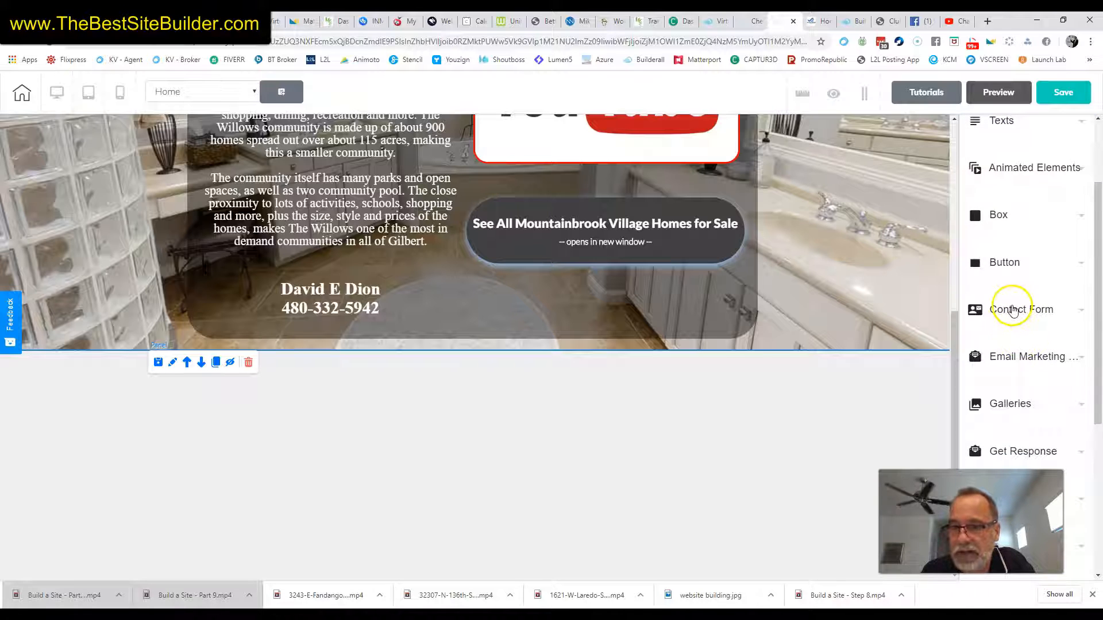
click(1014, 310)
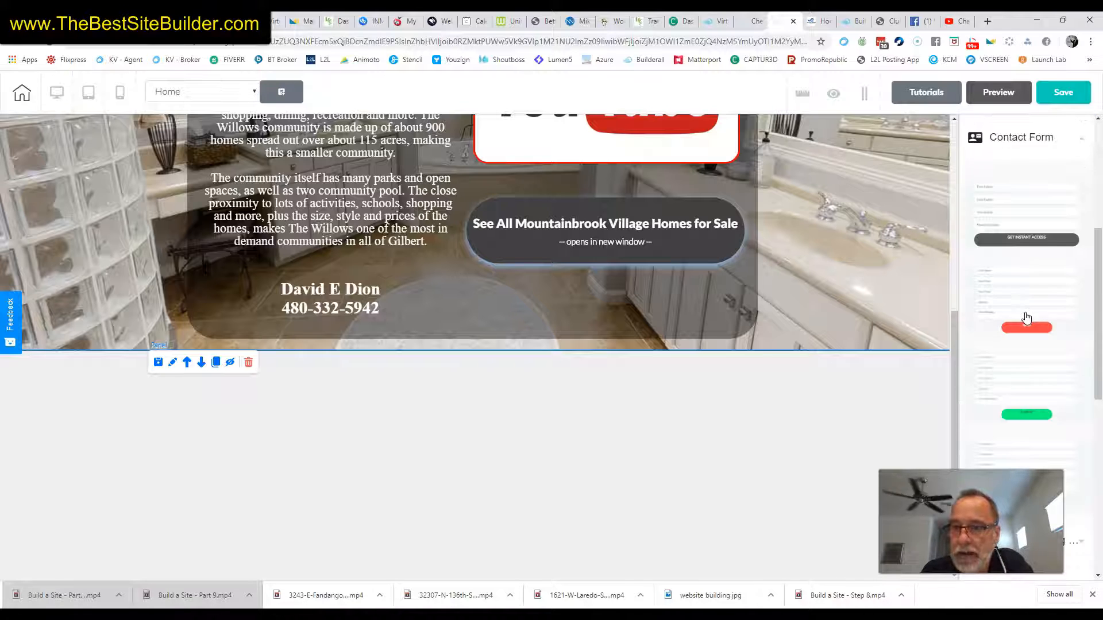
scroll(1015, 295, down, 2)
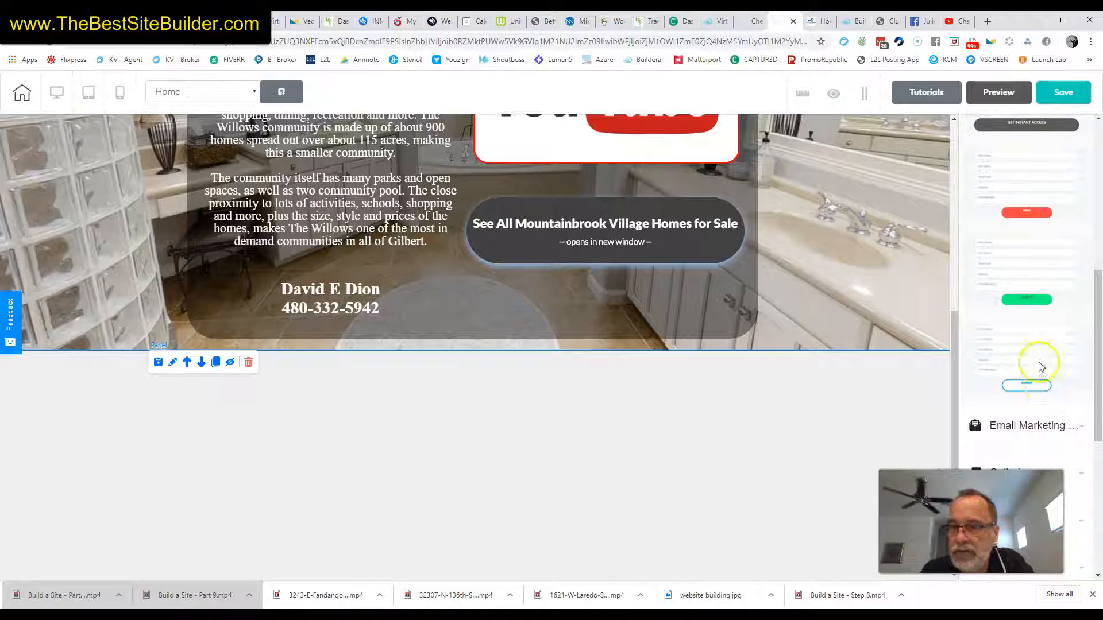
scroll(1044, 350, up, 1)
scroll(1022, 247, up, 1)
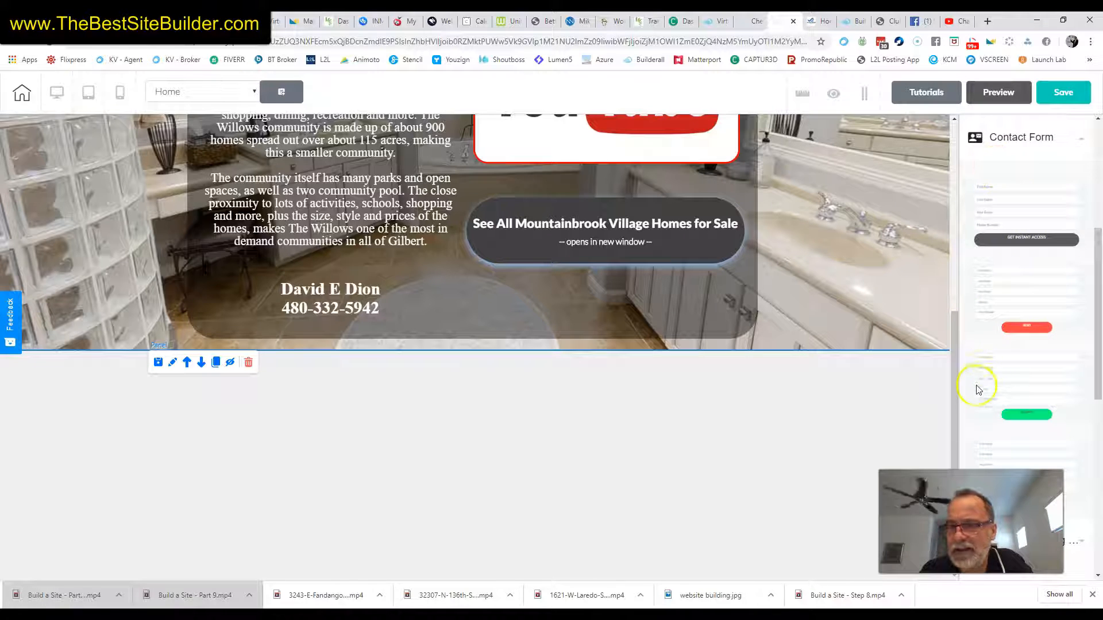
scroll(1040, 423, up, 1)
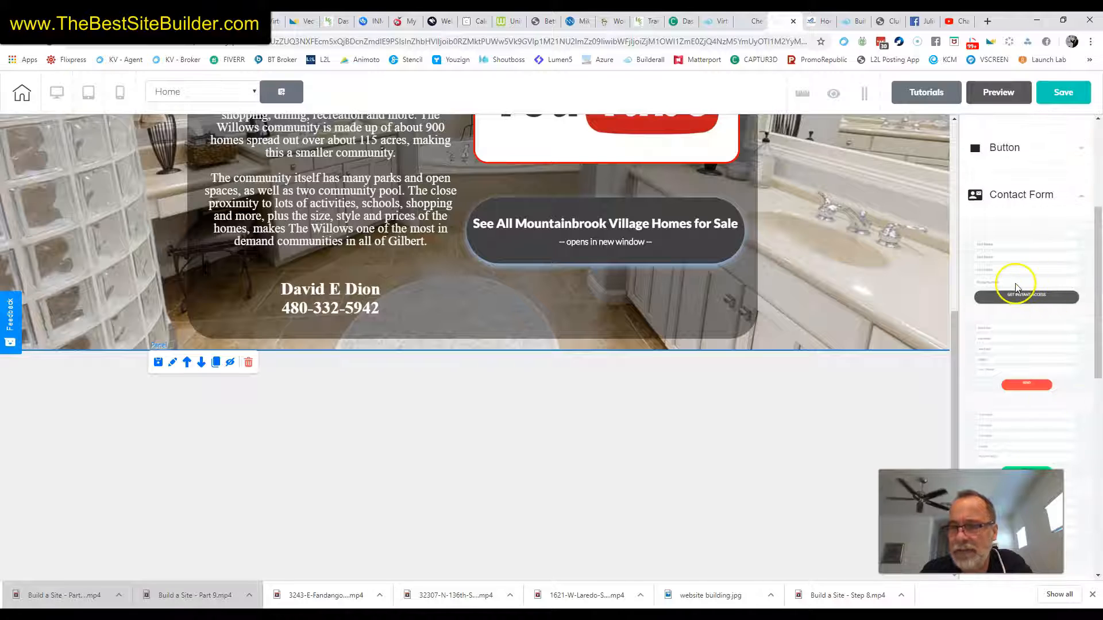
drag(1021, 270, 585, 457)
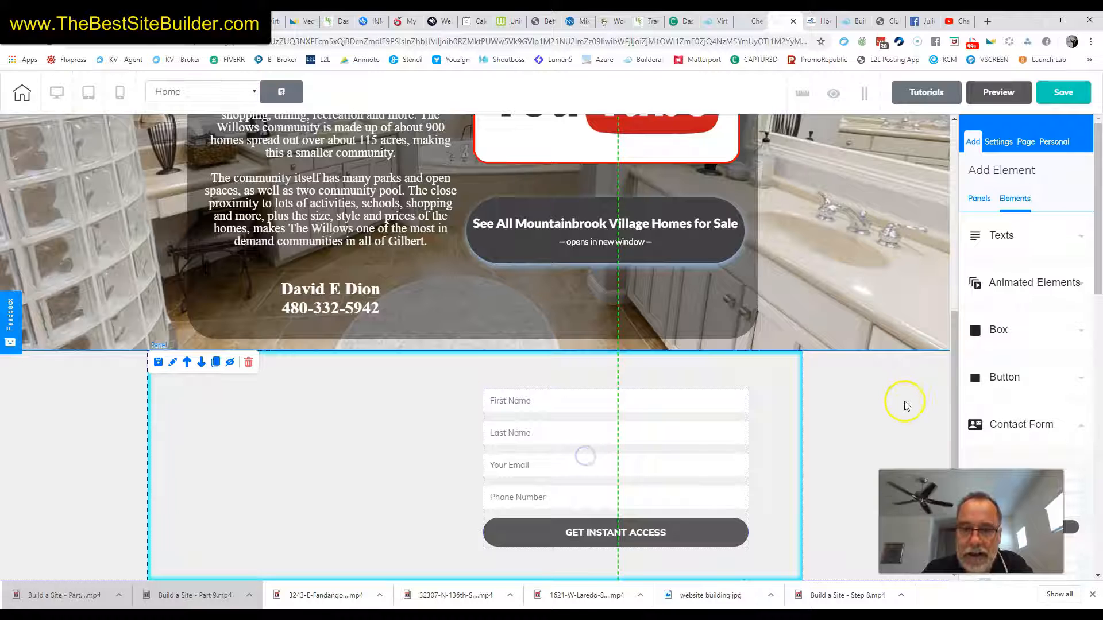
click(859, 384)
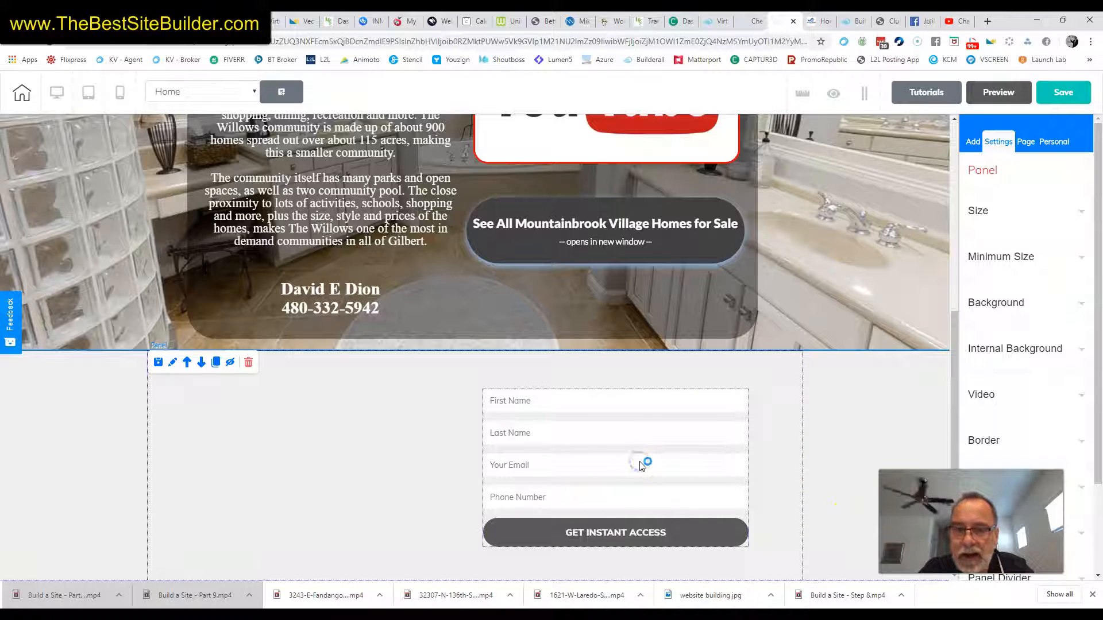
Select the contact form and open its Set fields settings dialog
click(642, 465)
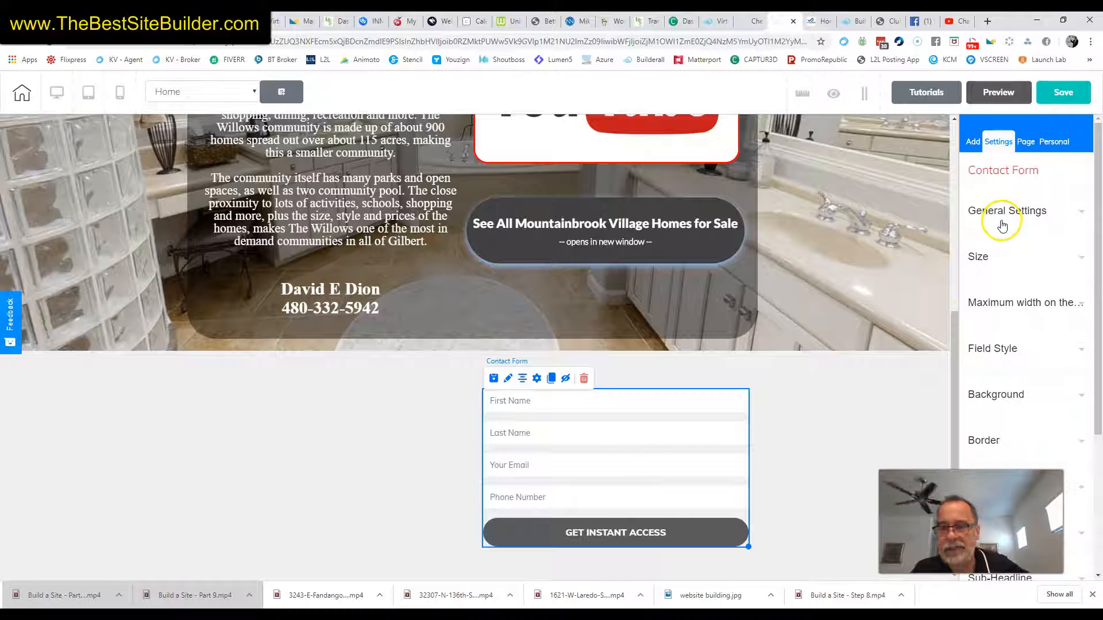
scroll(1001, 223, down, 4)
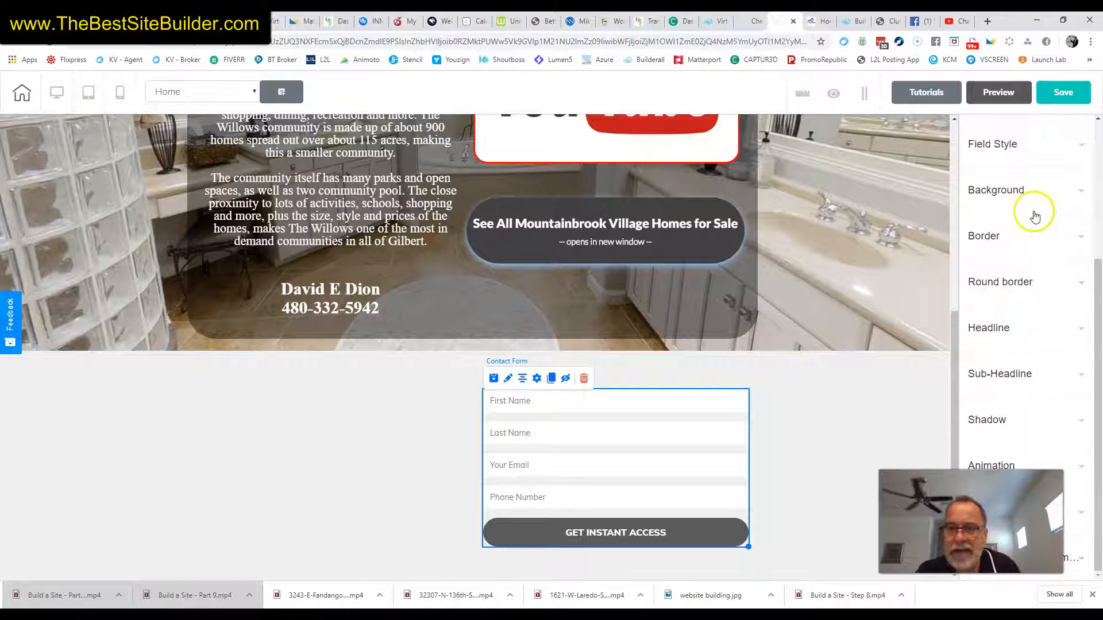
scroll(1026, 212, up, 1)
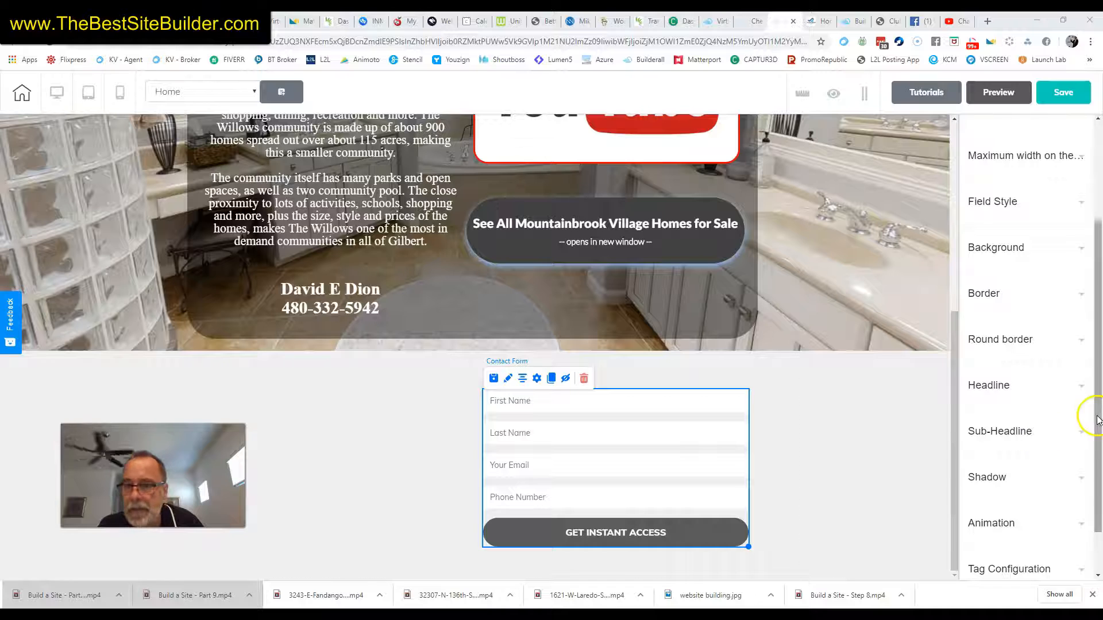
scroll(1051, 443, down, 1)
scroll(1050, 442, up, 4)
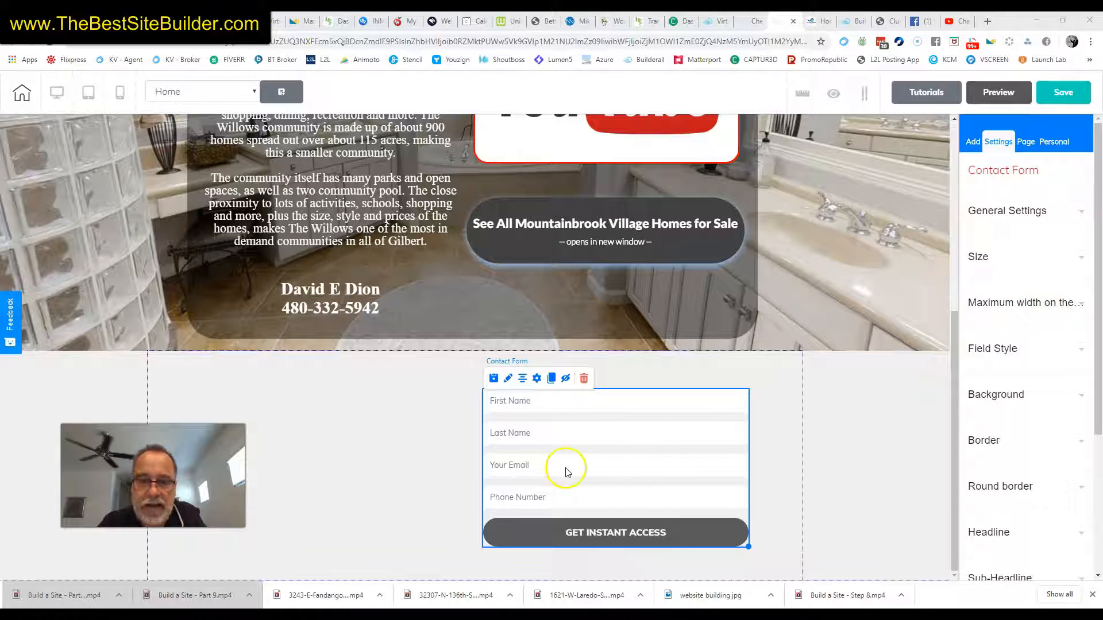
click(536, 379)
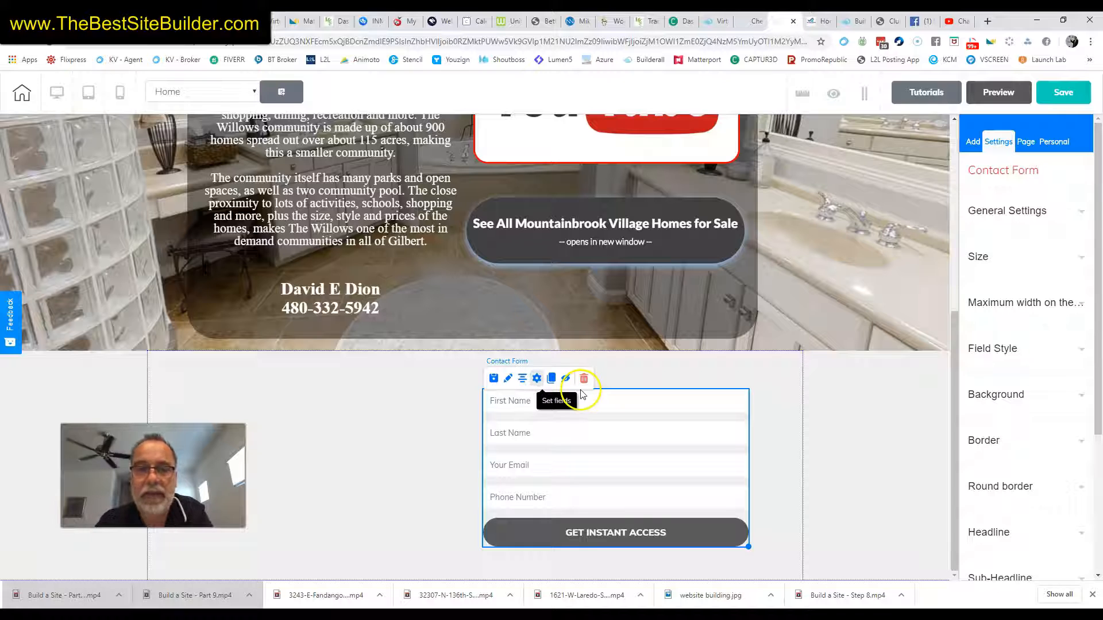
click(536, 381)
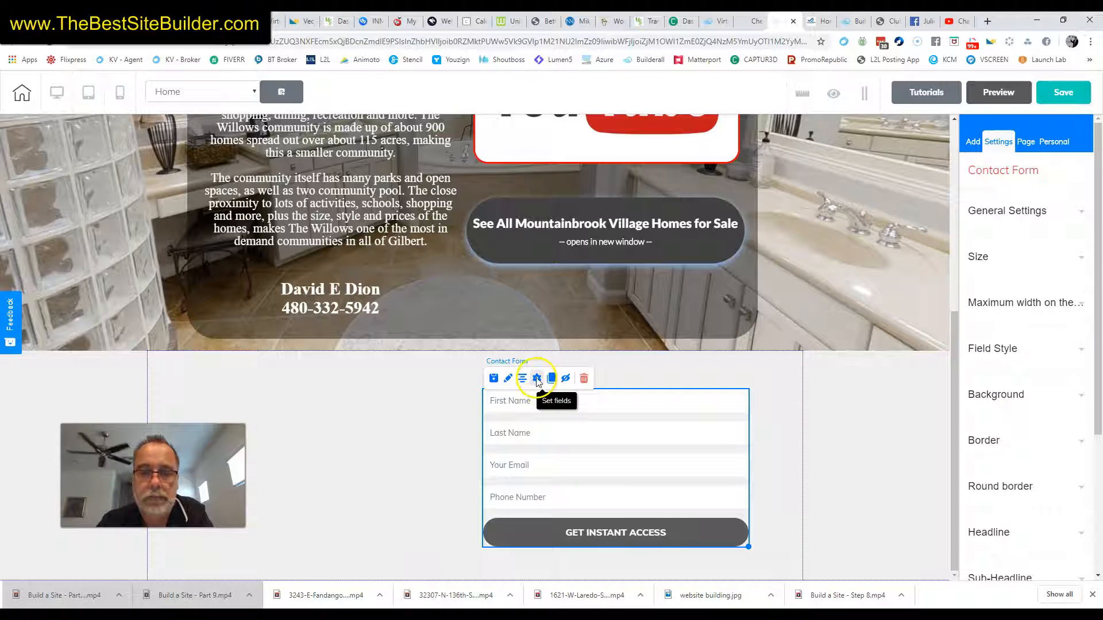
click(536, 378)
click(538, 368)
Enter the receiver email address and the subject 'New Contact From Mountainbrook Village Site'
click(429, 175)
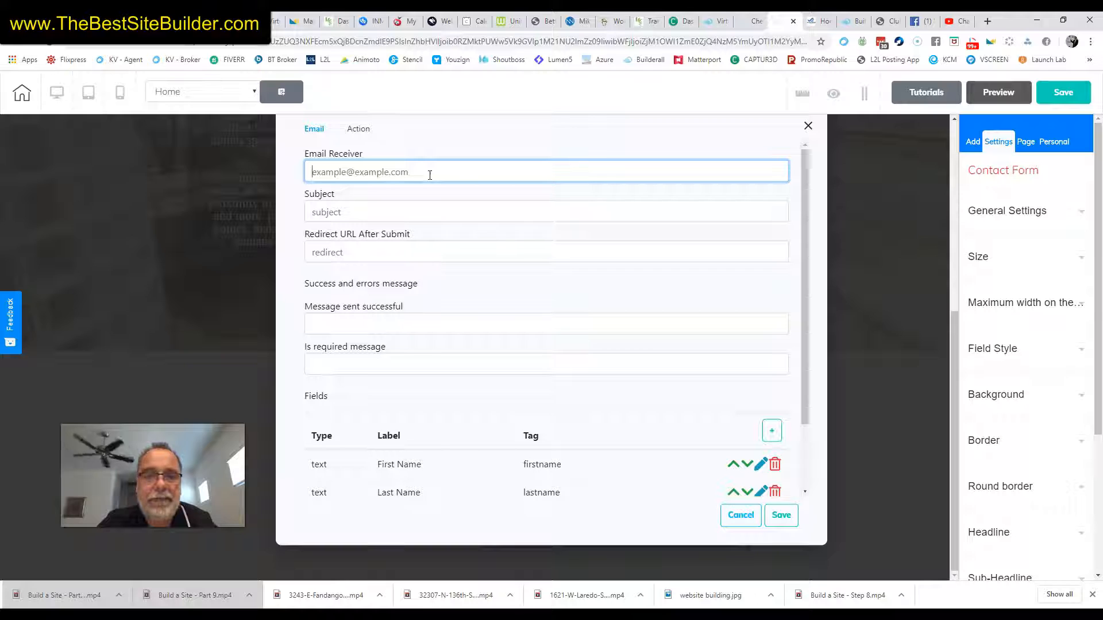
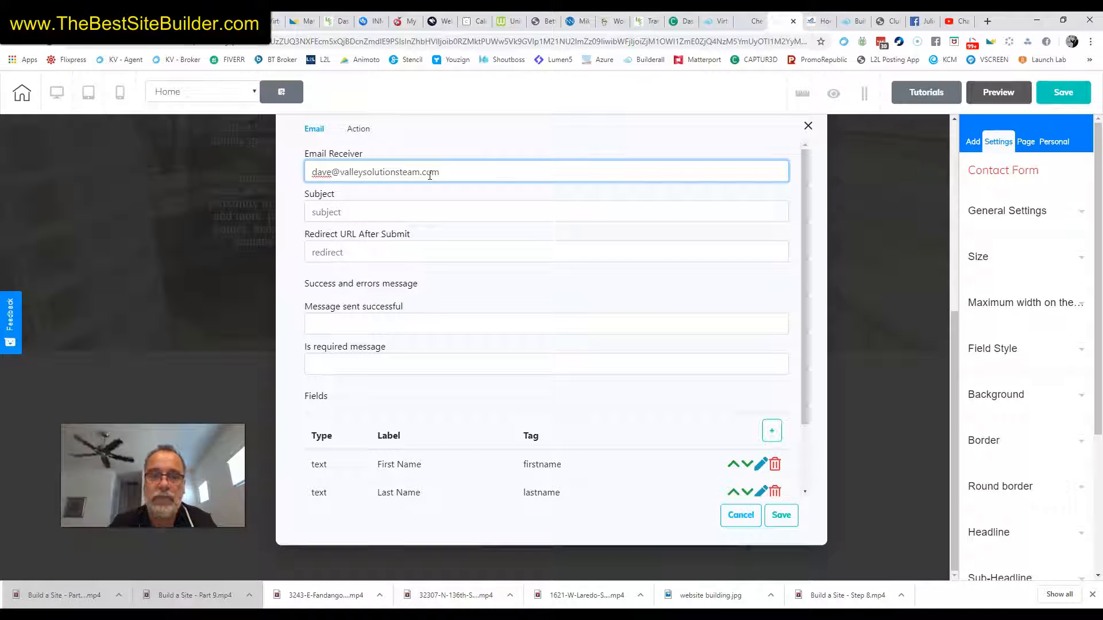
click(438, 212)
text(New)
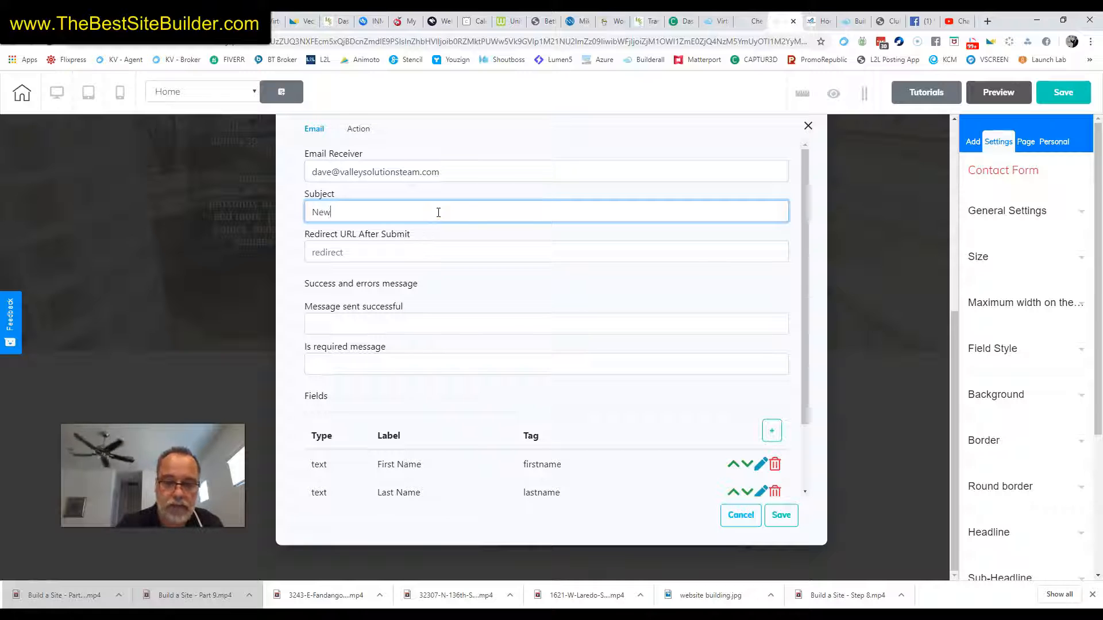
text( Contact )
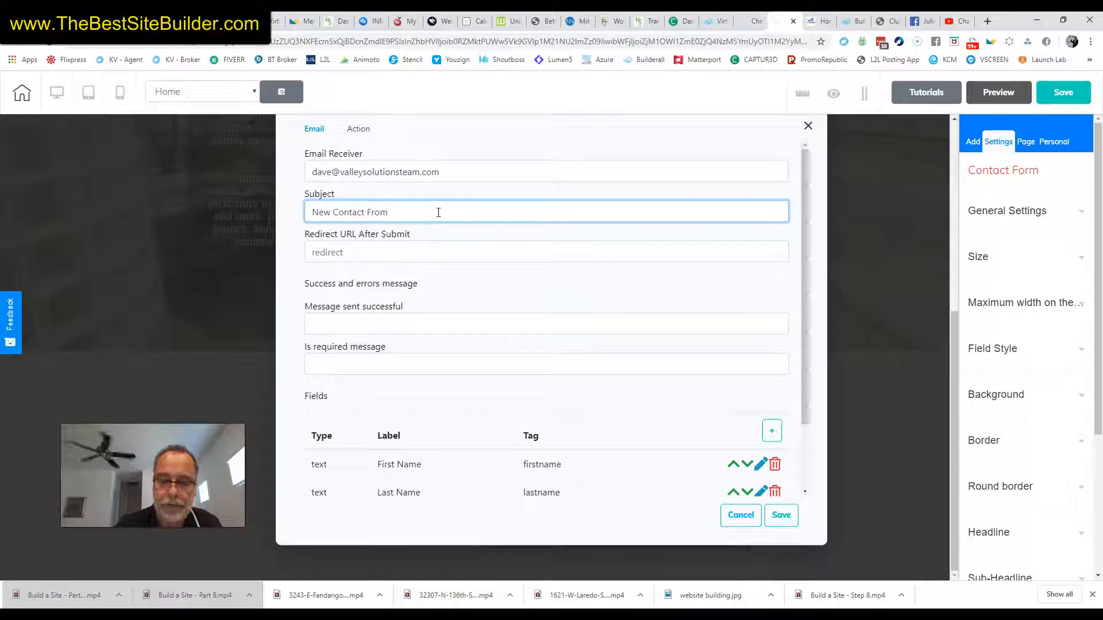
text(From Mount)
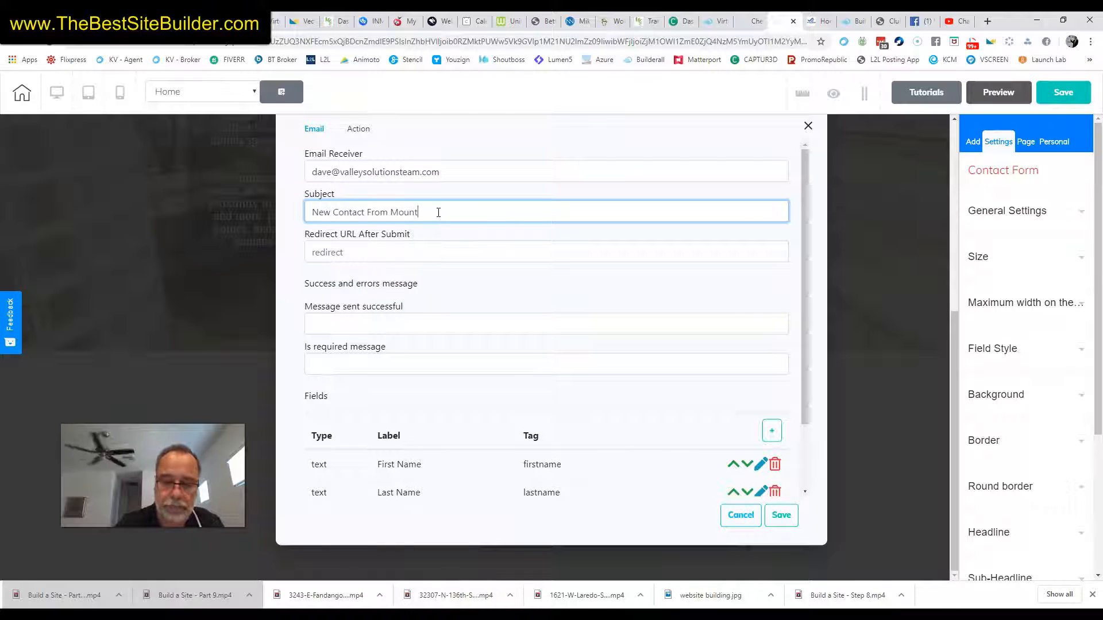
text(ainbrook Village Site)
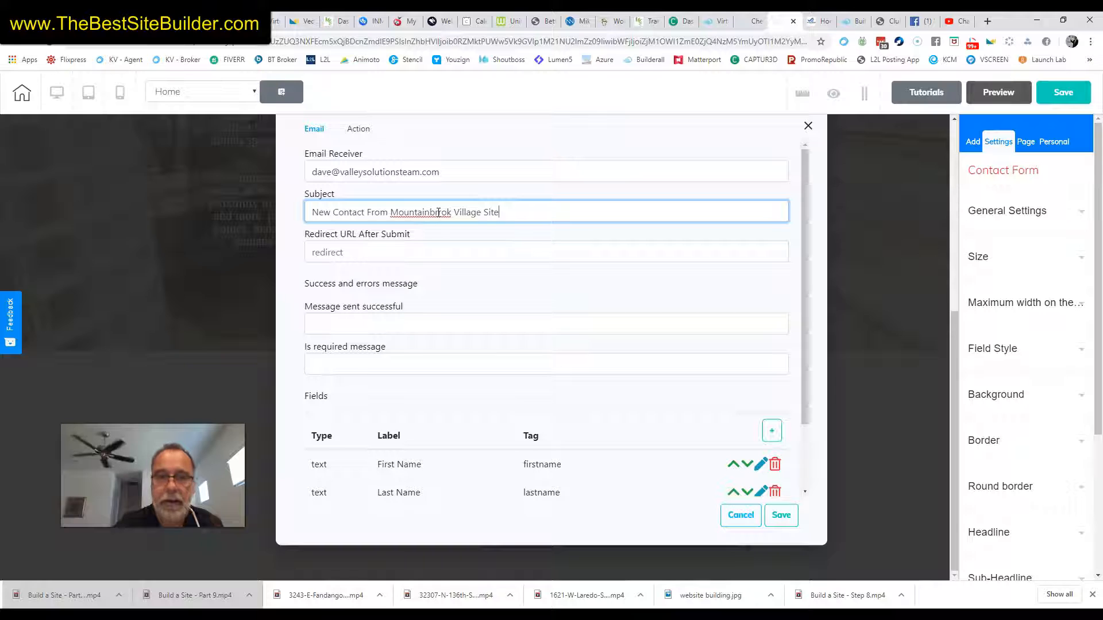
click(442, 212)
key(BackSpace)
text(o)
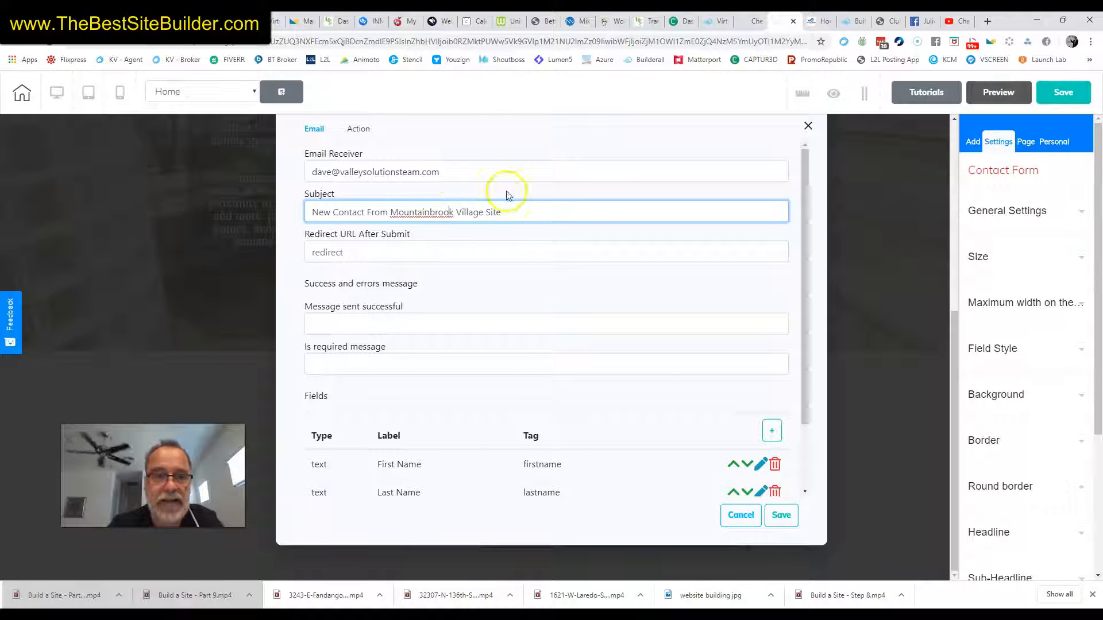
Enter the success message 'Thank you. Your message has been received. We will be in contact shortly.'
scroll(461, 239, down, 2)
scroll(493, 217, up, 1)
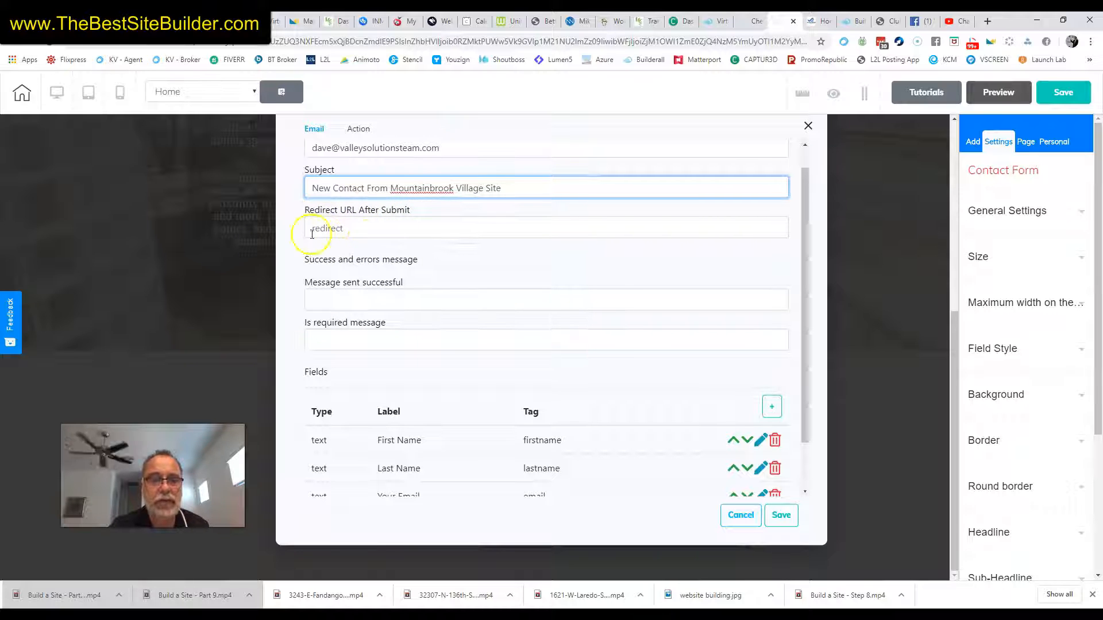
scroll(339, 217, down, 1)
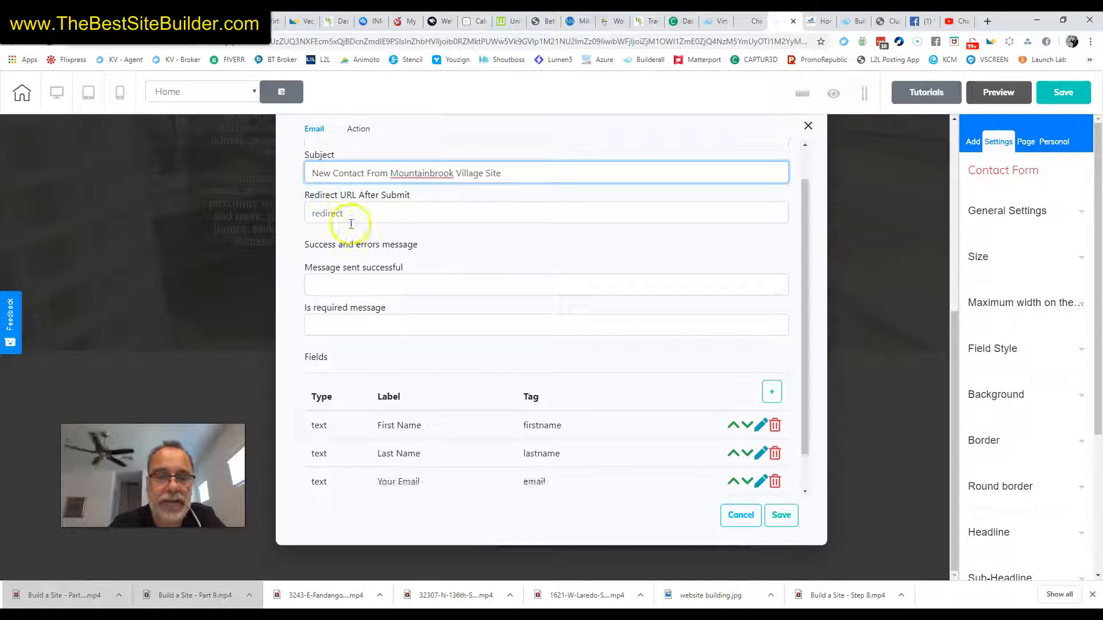
click(347, 238)
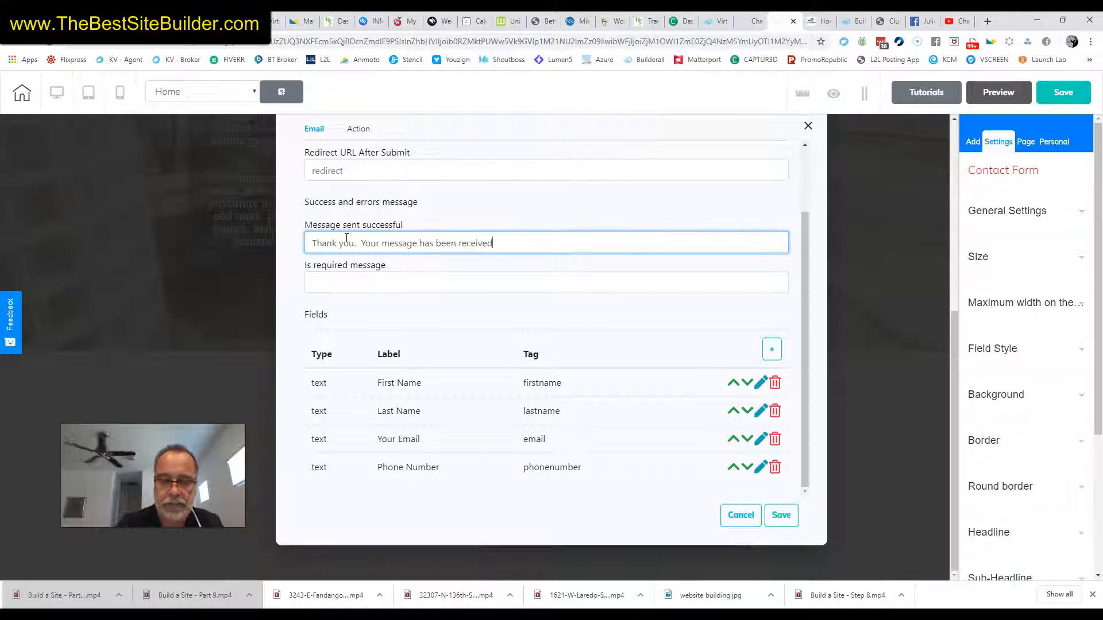
text(We will be in contac)
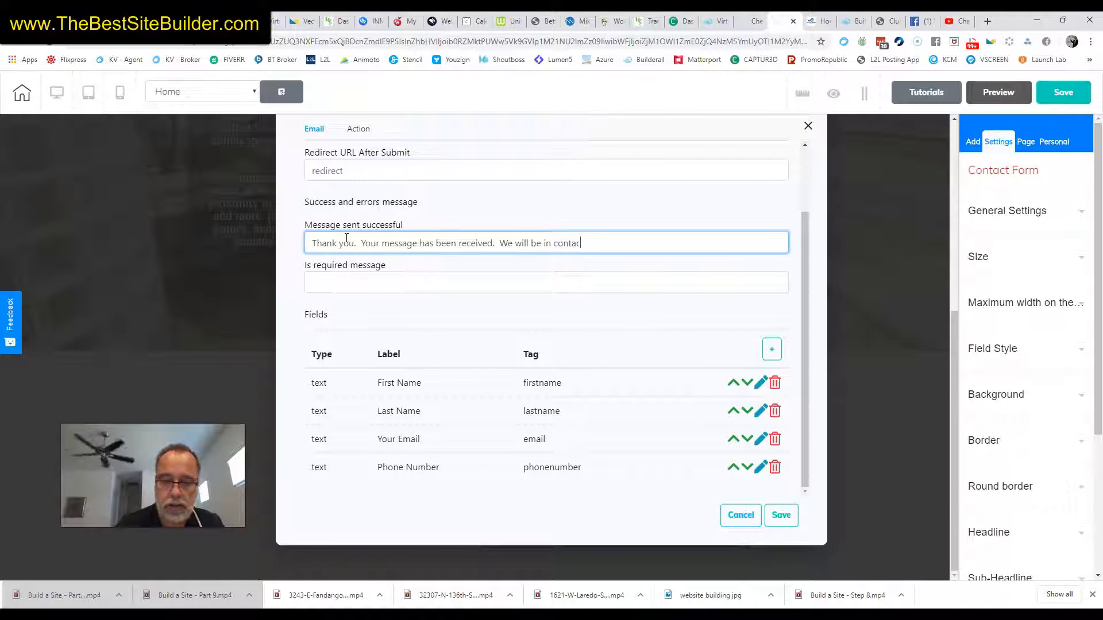
text(t shrtly.)
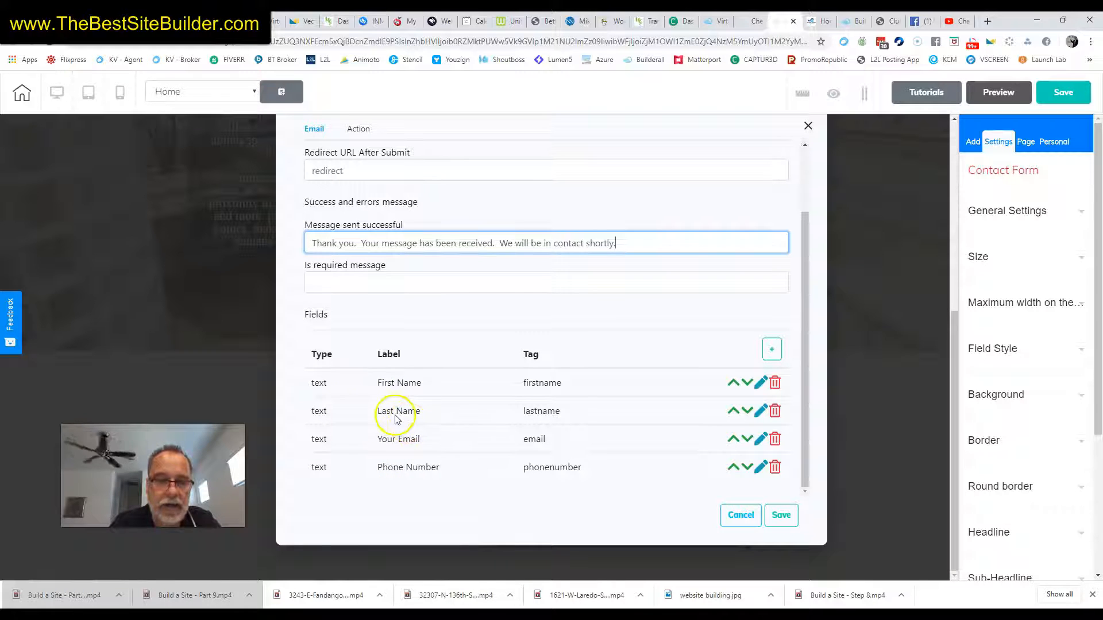
Delete the Last Name field and relabel First Name as 'Your Name' with tag 'name'
click(774, 409)
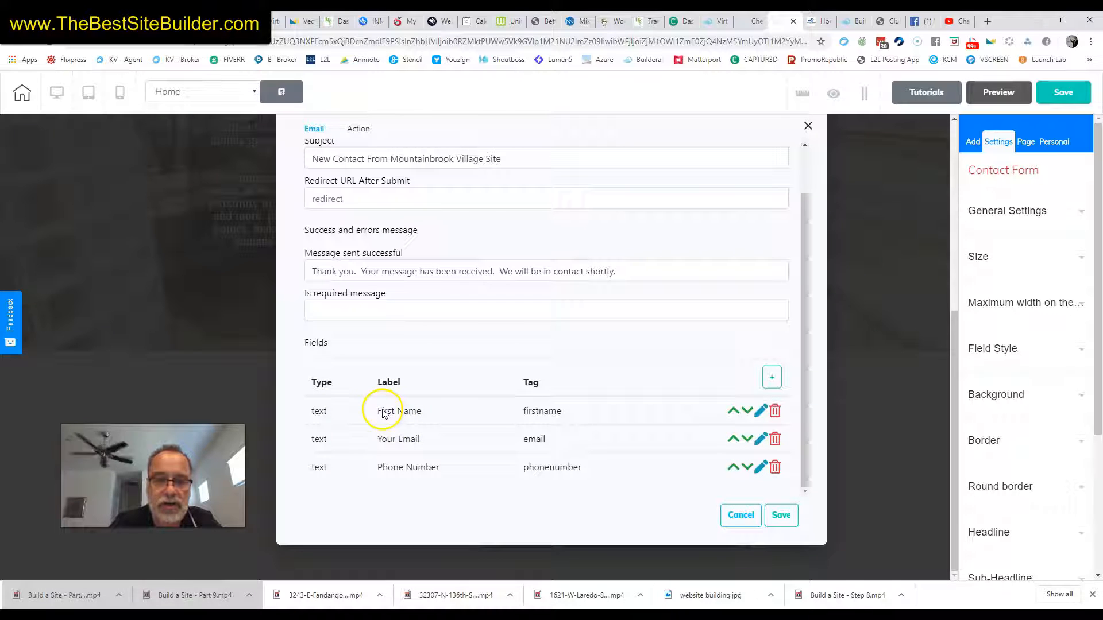
click(759, 413)
click(424, 225)
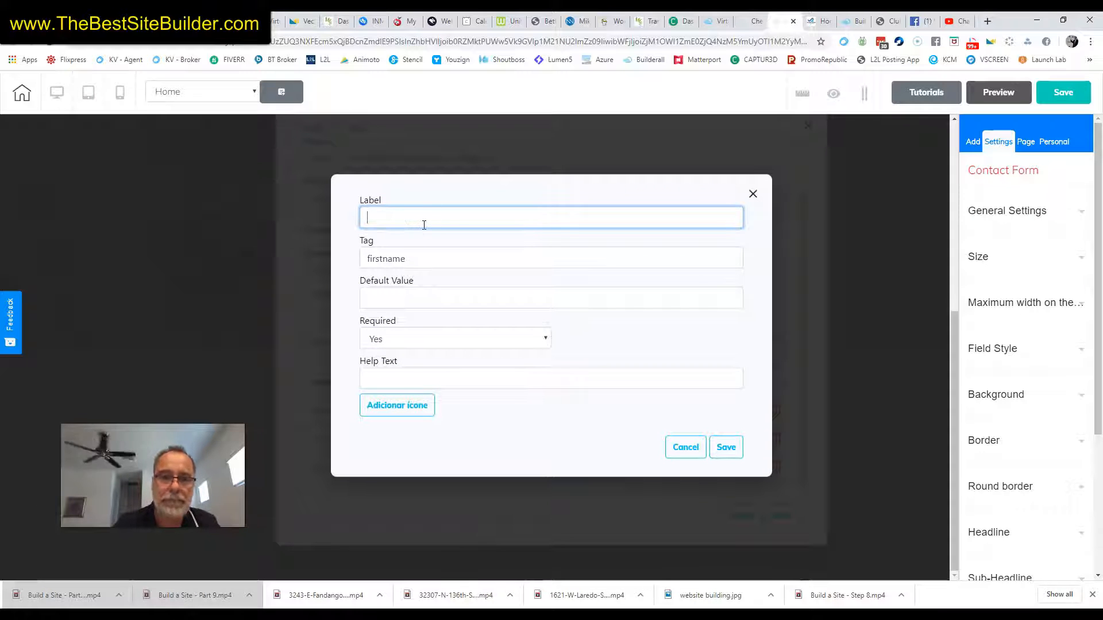
text(Your Name)
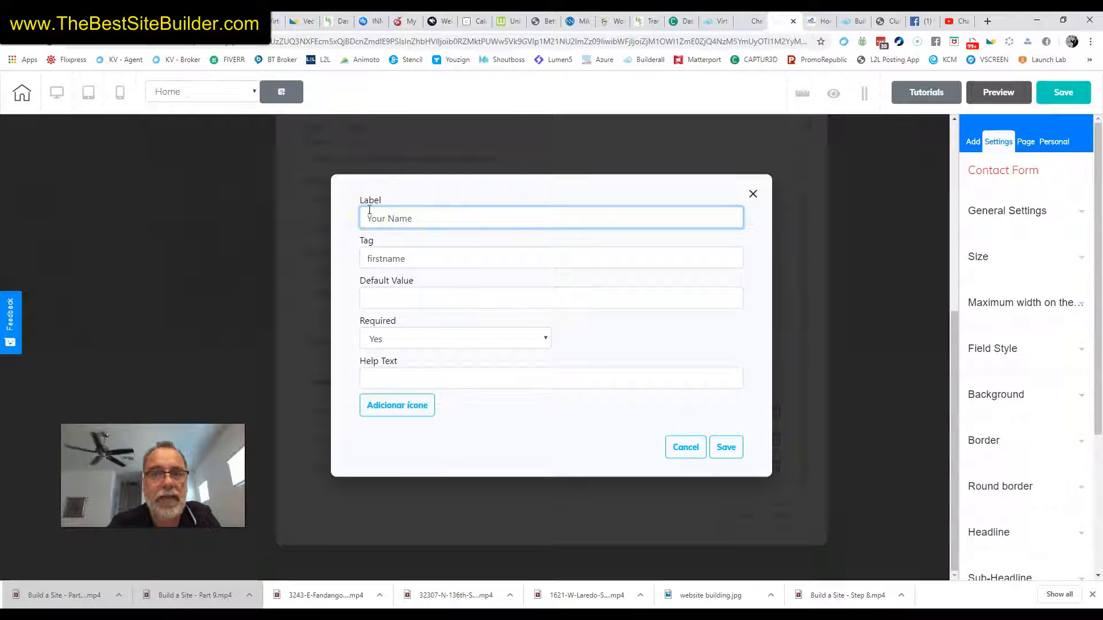
click(415, 258)
key(BackSpace)
key(BackSpace)
key(BackSpace)
key(BackSpace)
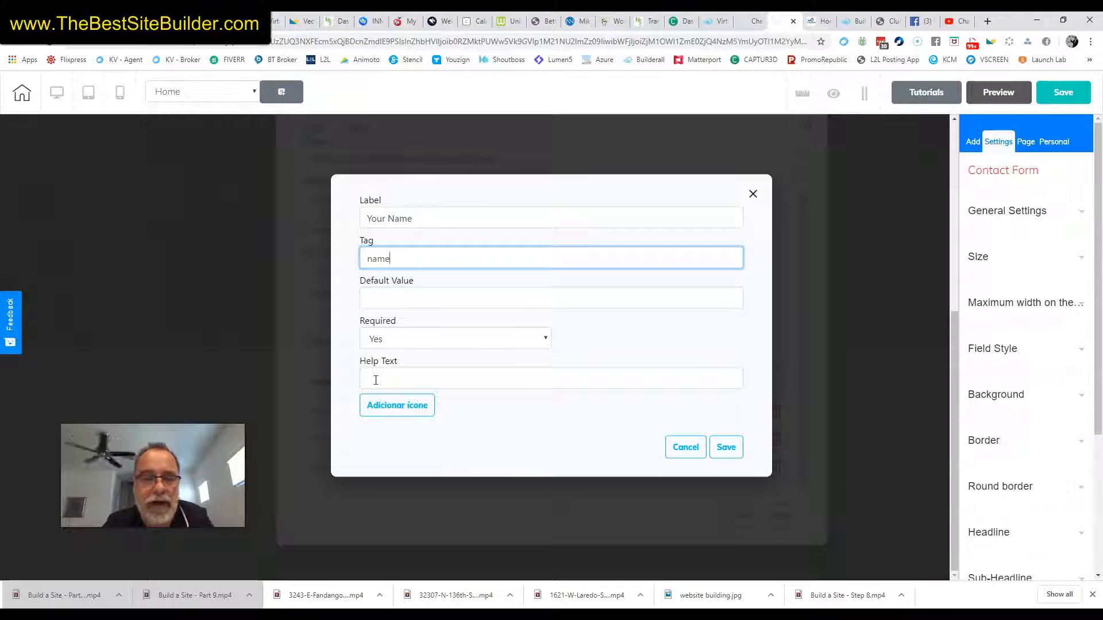
click(724, 448)
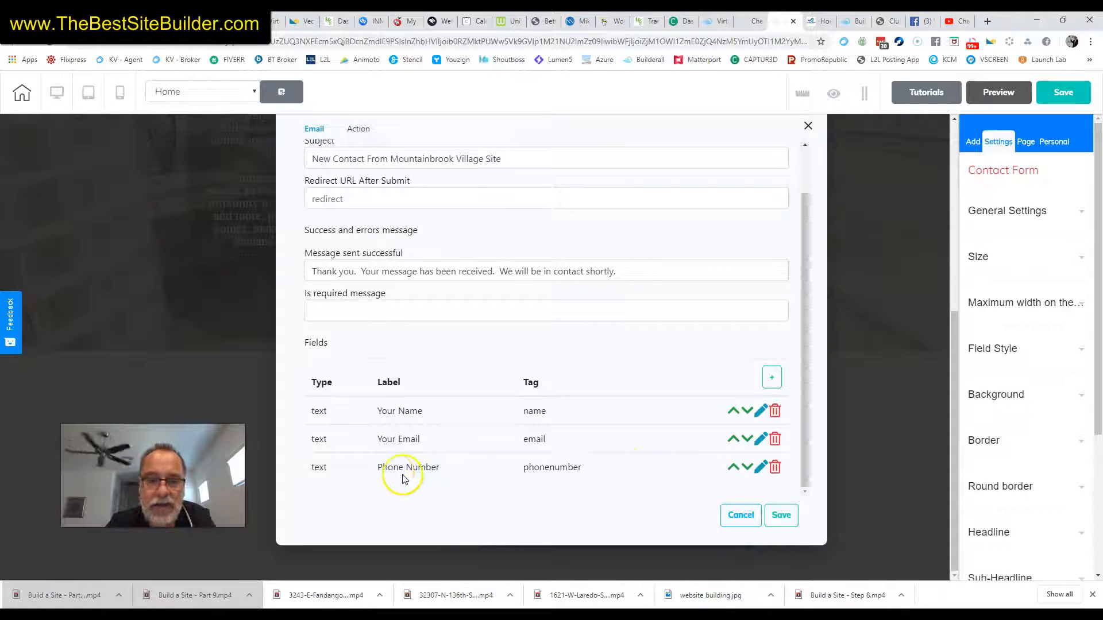
Delete the Phone Number field and add a TextArea field labelled 'Message' with tag 'message'
click(775, 469)
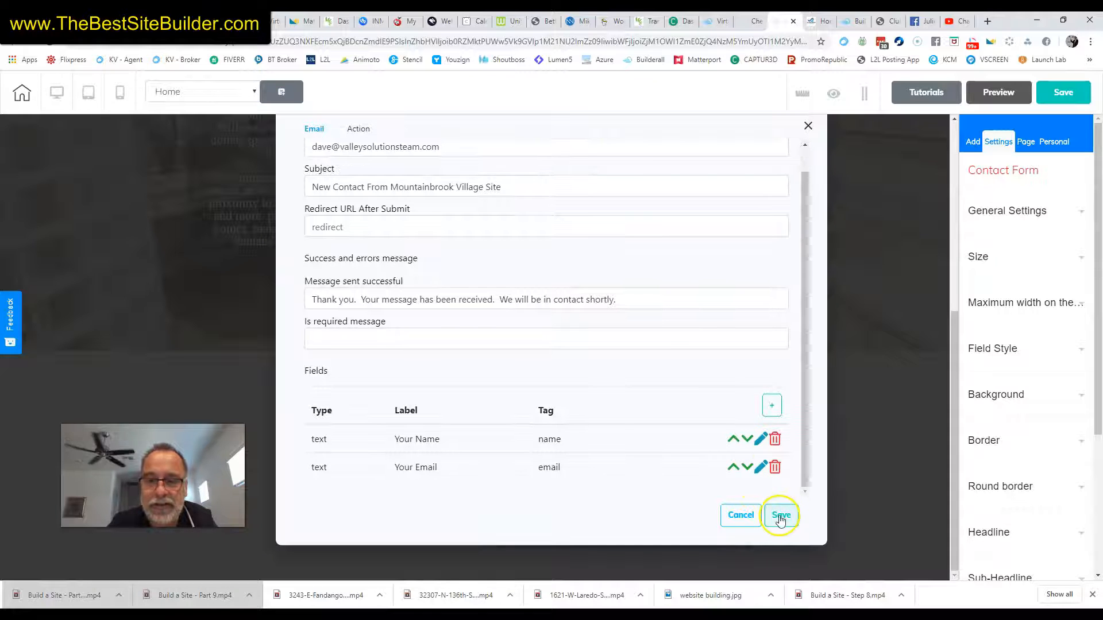
click(771, 406)
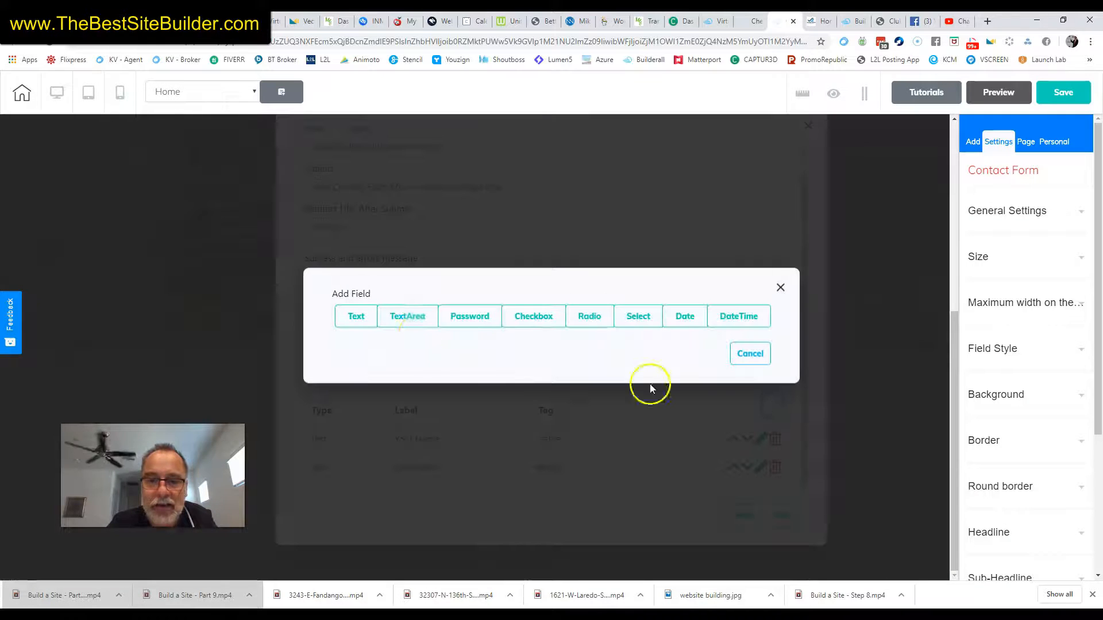
click(399, 323)
click(415, 213)
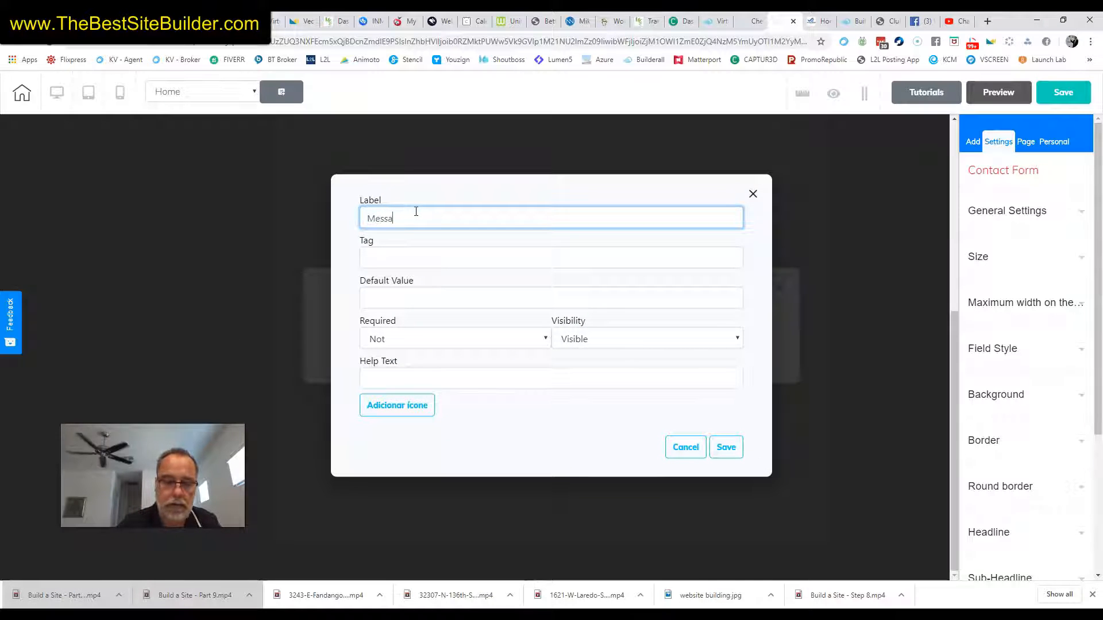
click(410, 258)
text(message)
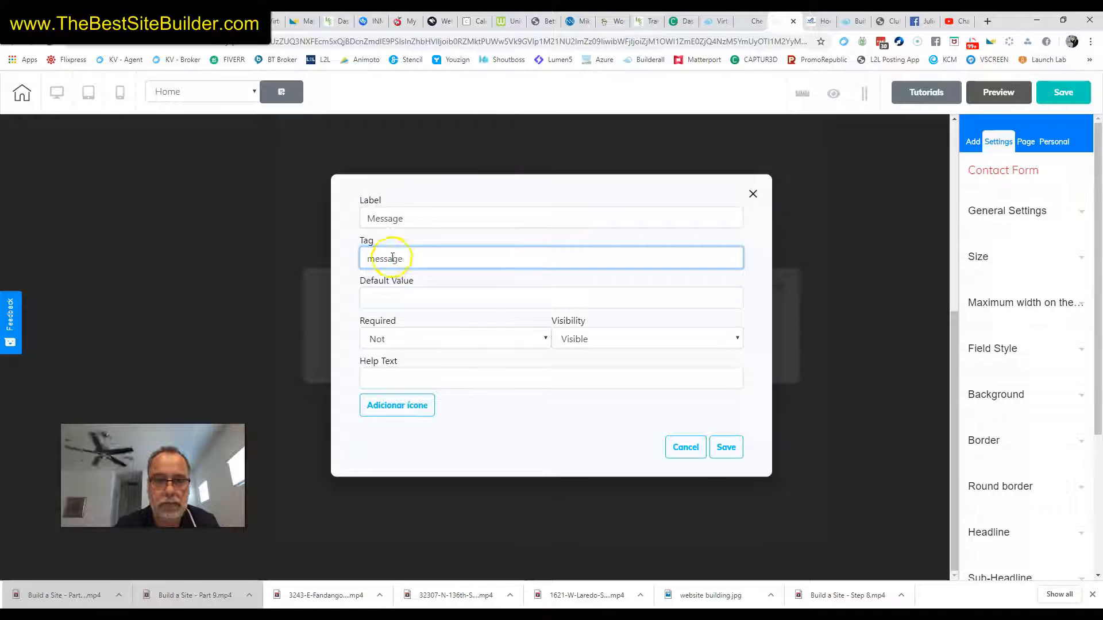
click(407, 300)
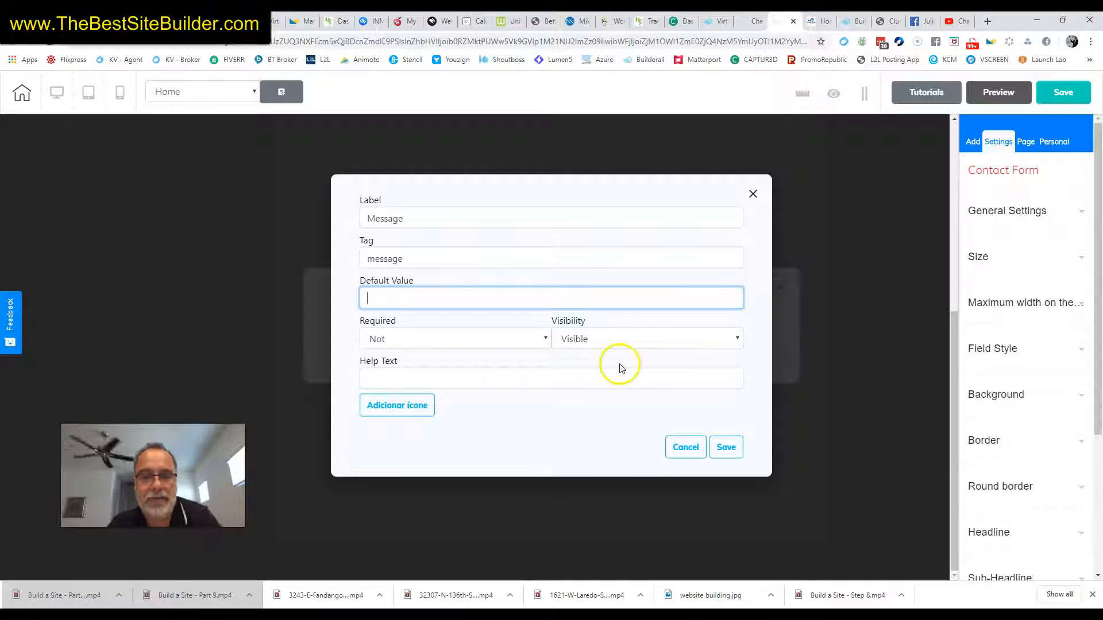
click(400, 381)
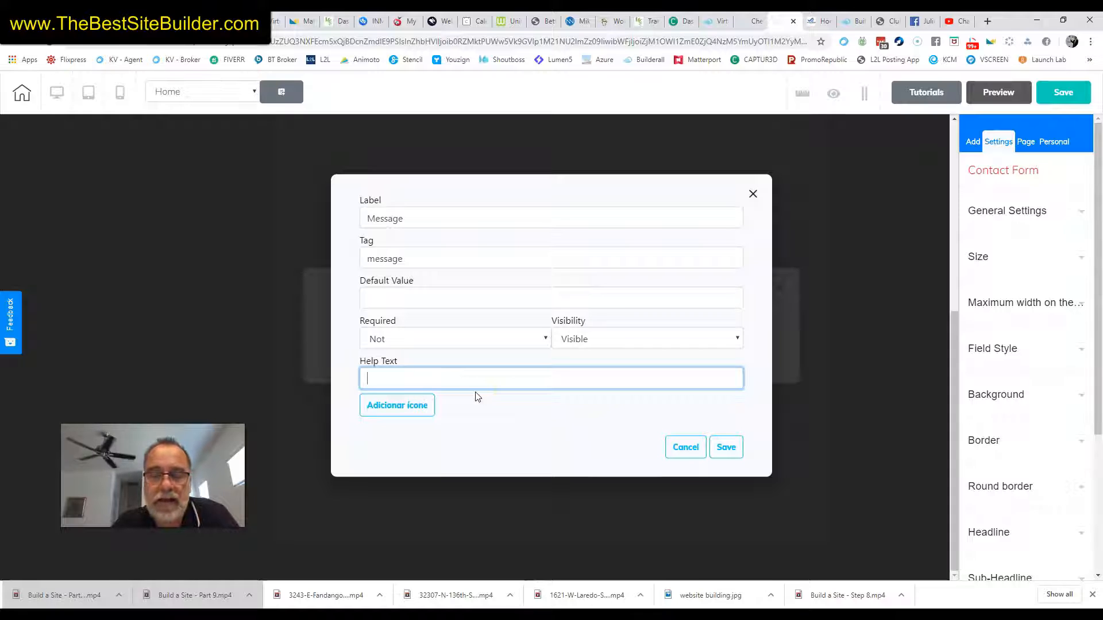
click(726, 447)
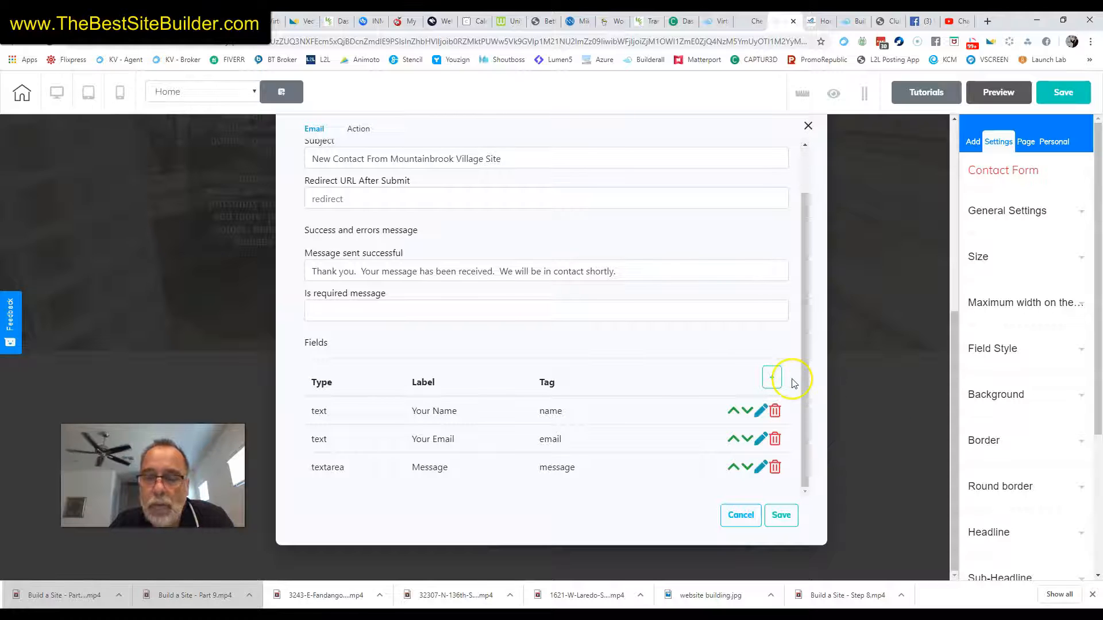
click(772, 381)
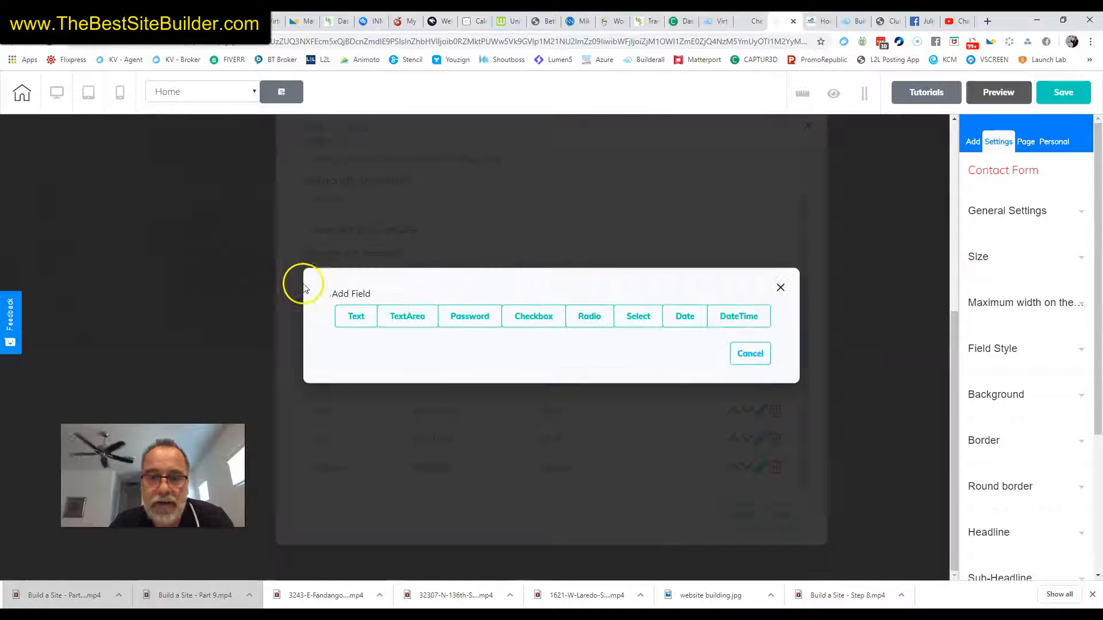
Add a Text field labelled 'Your Address' with tag 'address'
click(351, 319)
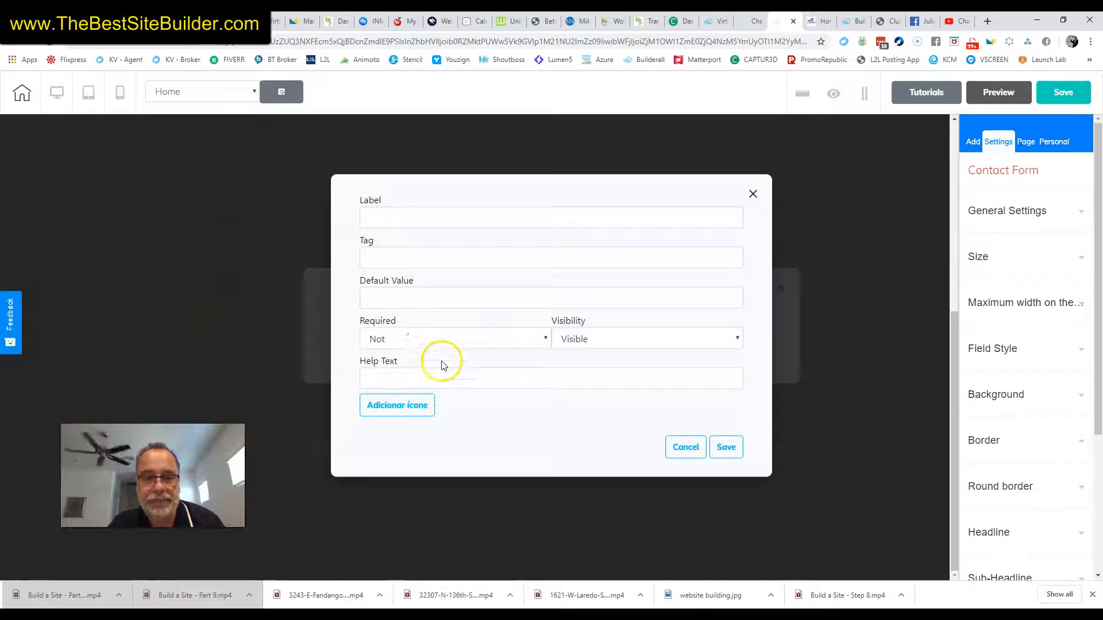
click(432, 218)
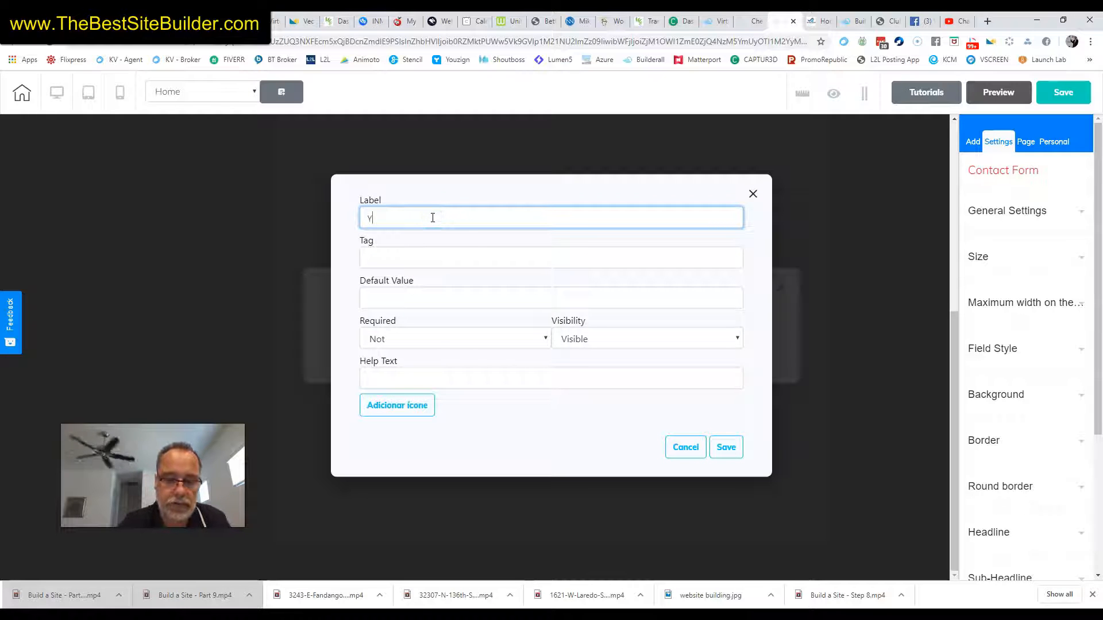
text(Your Address)
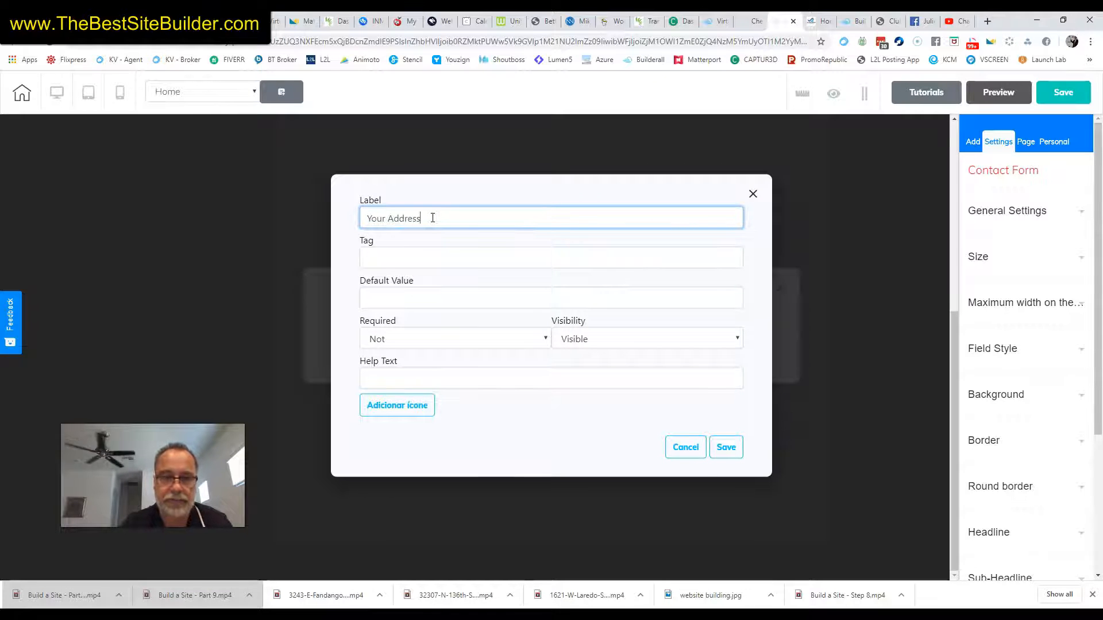
click(422, 253)
text(address)
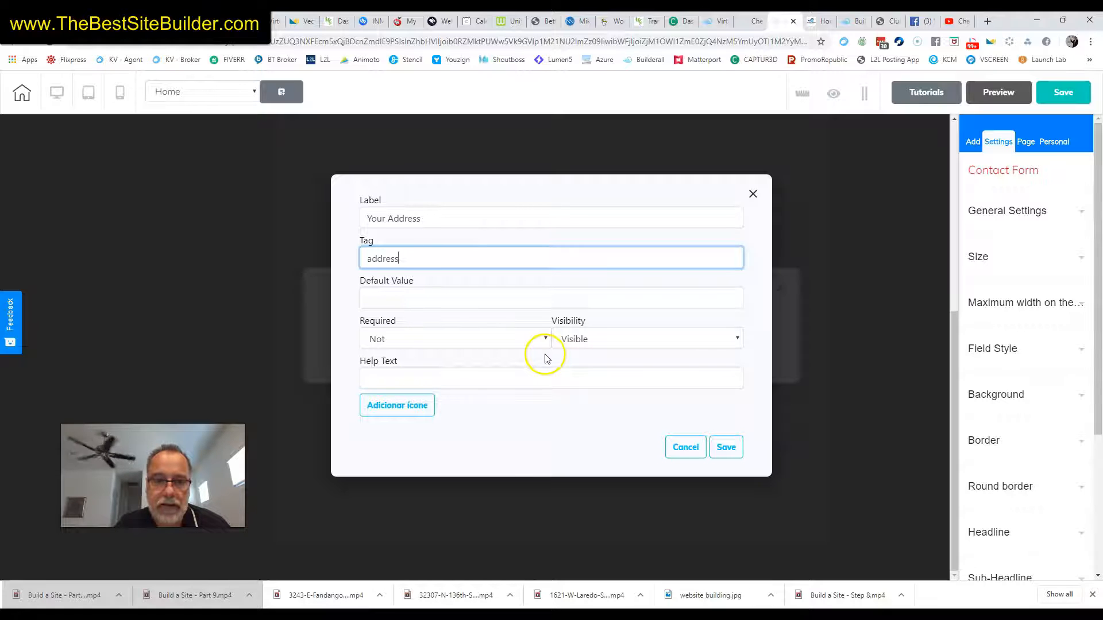
click(726, 447)
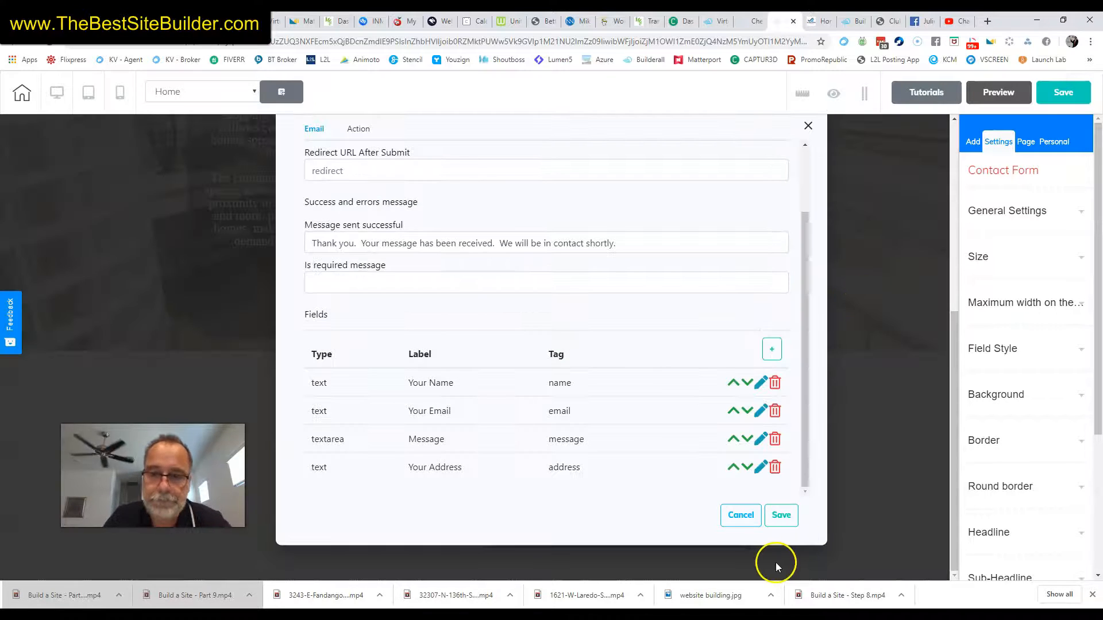
Save the form settings, then shift the contact form left and widen it to the right
click(781, 516)
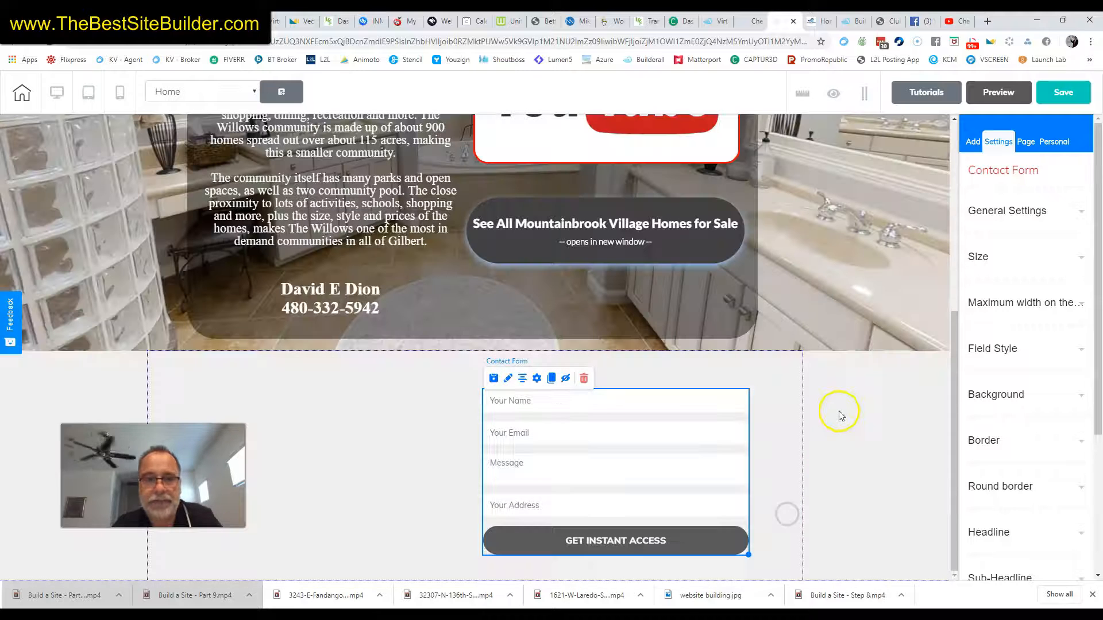
drag(677, 458, 612, 448)
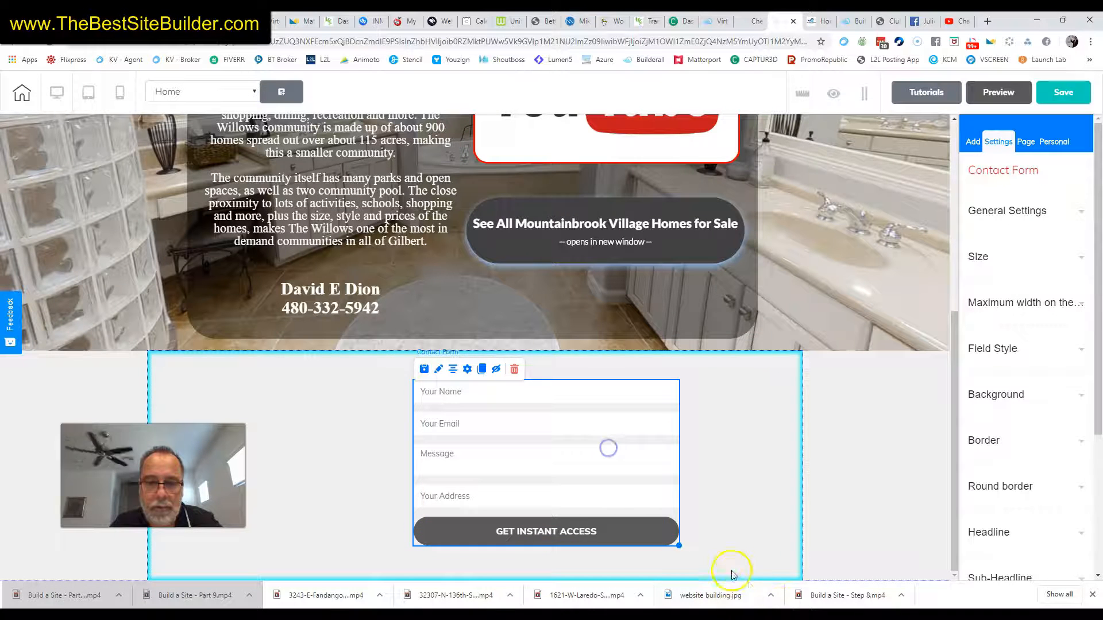
drag(679, 548, 789, 553)
click(446, 429)
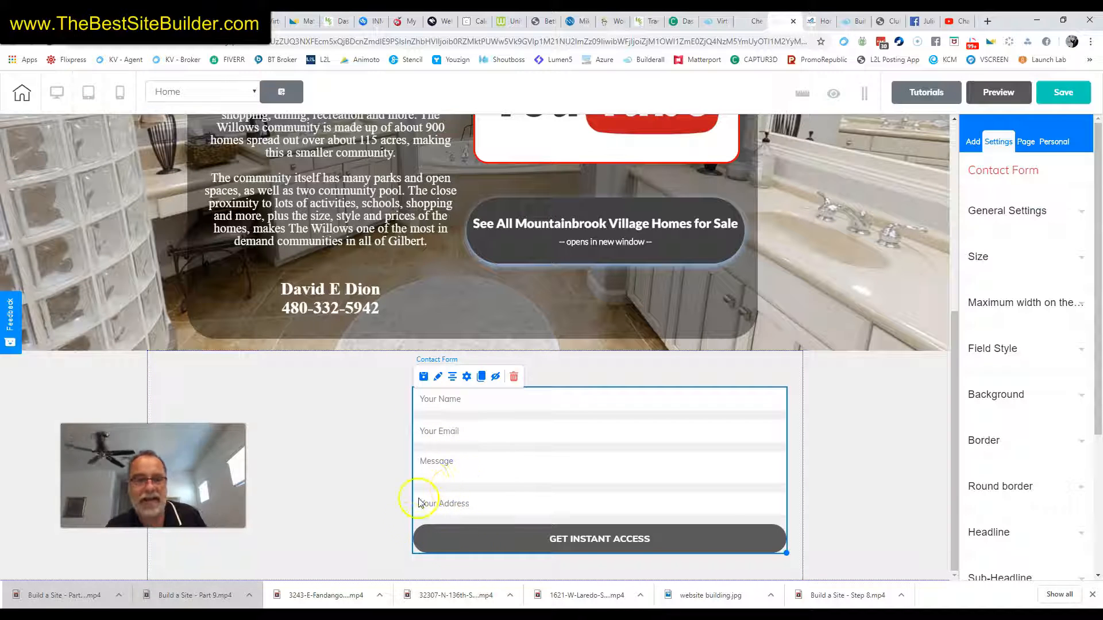
click(467, 377)
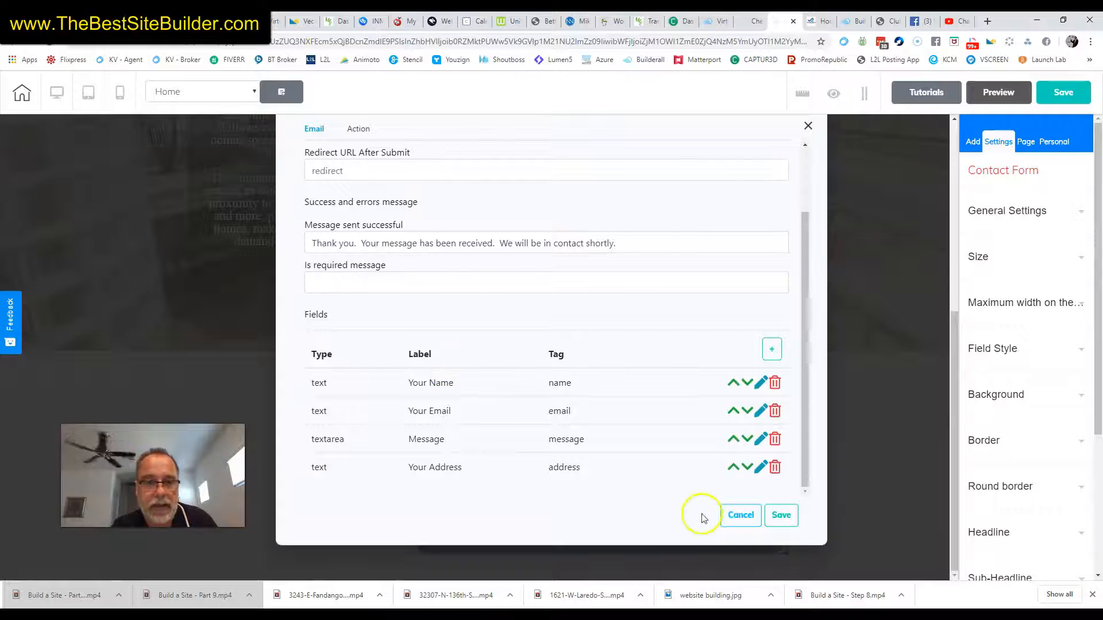
Move the Your Address field above Message and save the new field order
click(733, 466)
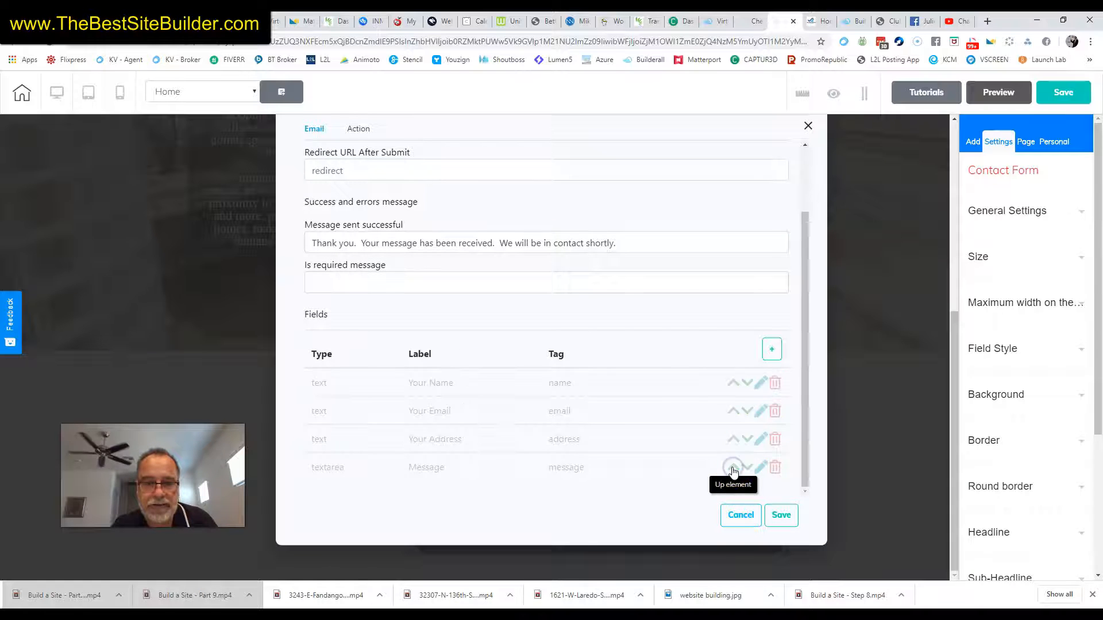
click(780, 516)
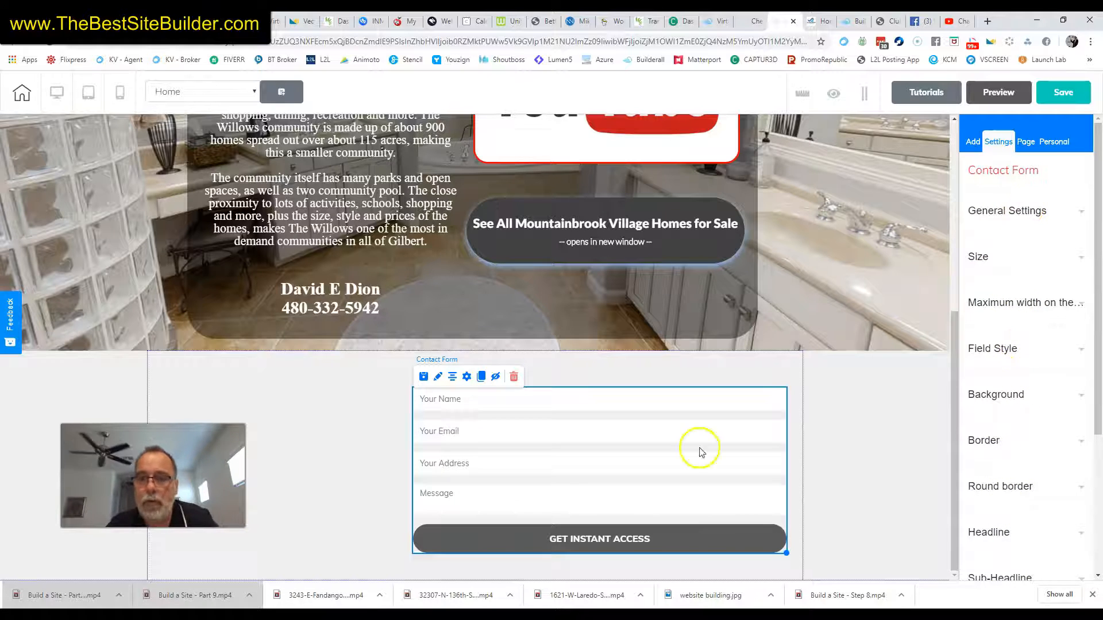
click(466, 378)
click(378, 248)
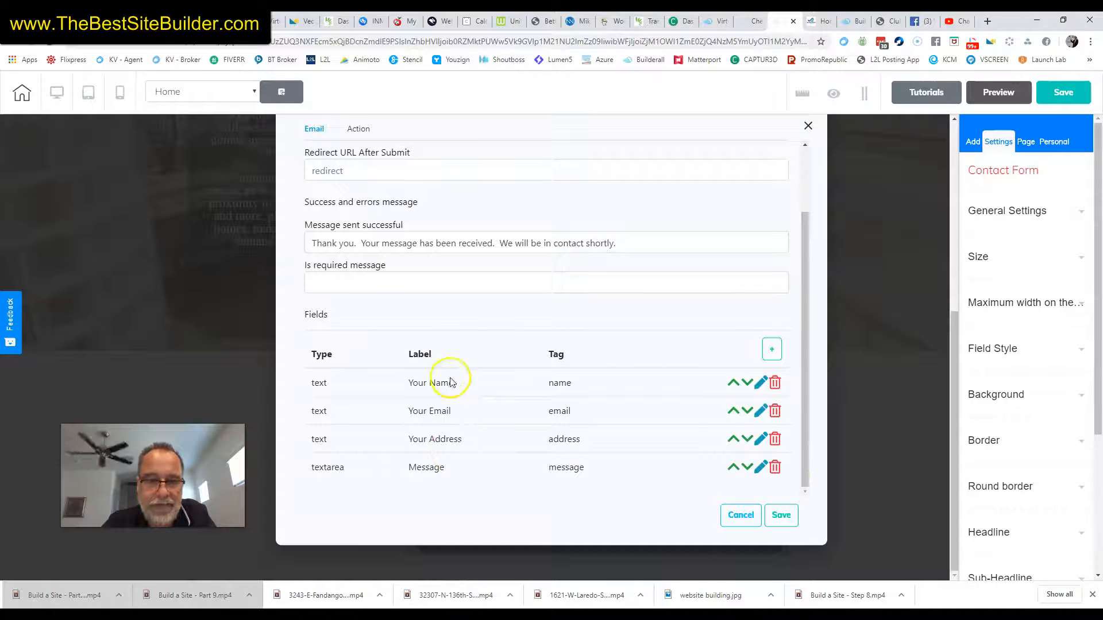
Save the contact form's email settings, select the surrounding panel and save the page
scroll(575, 276, up, 2)
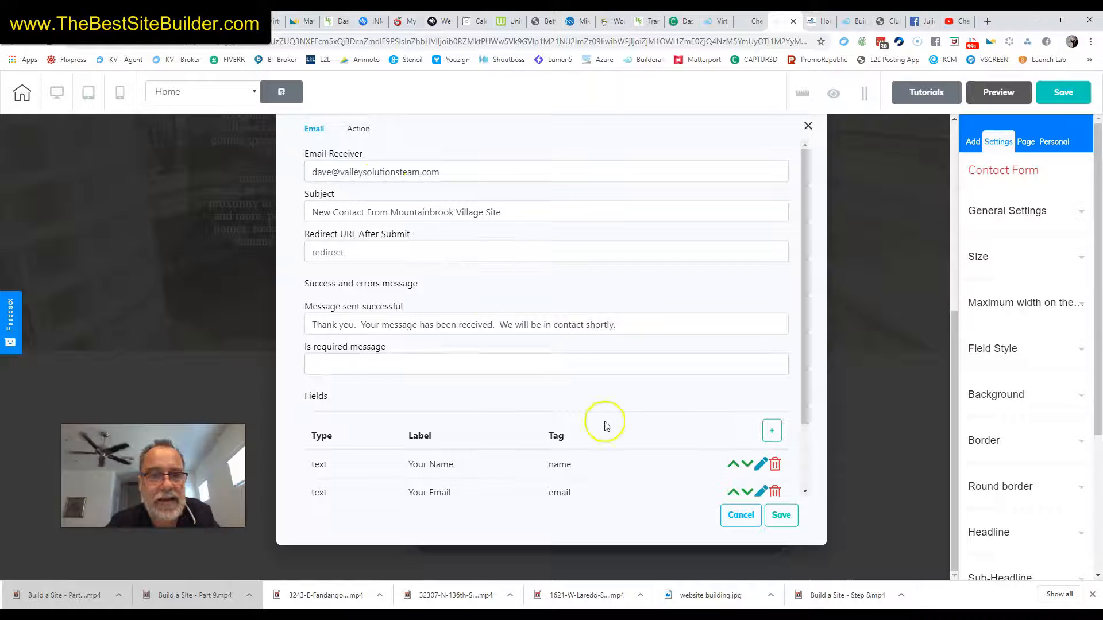
click(794, 525)
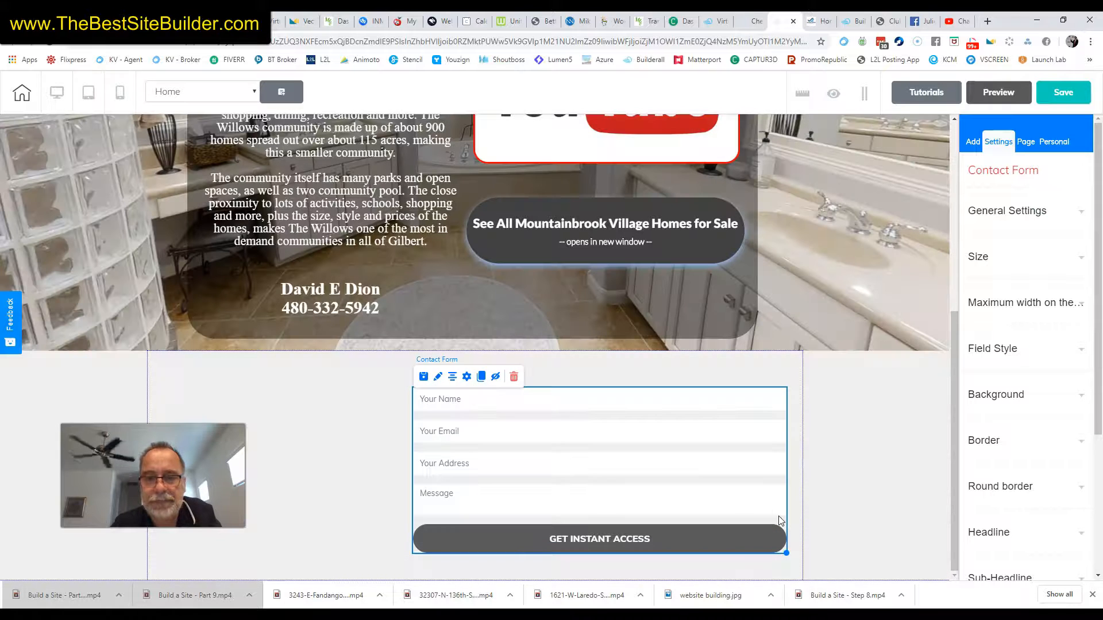
click(830, 433)
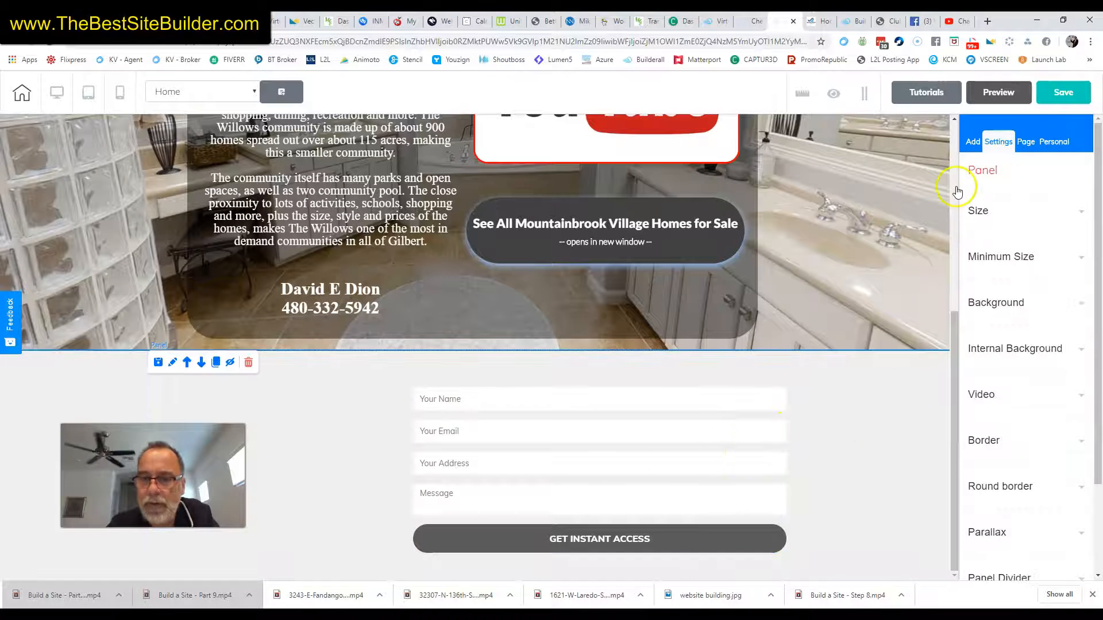
click(1049, 105)
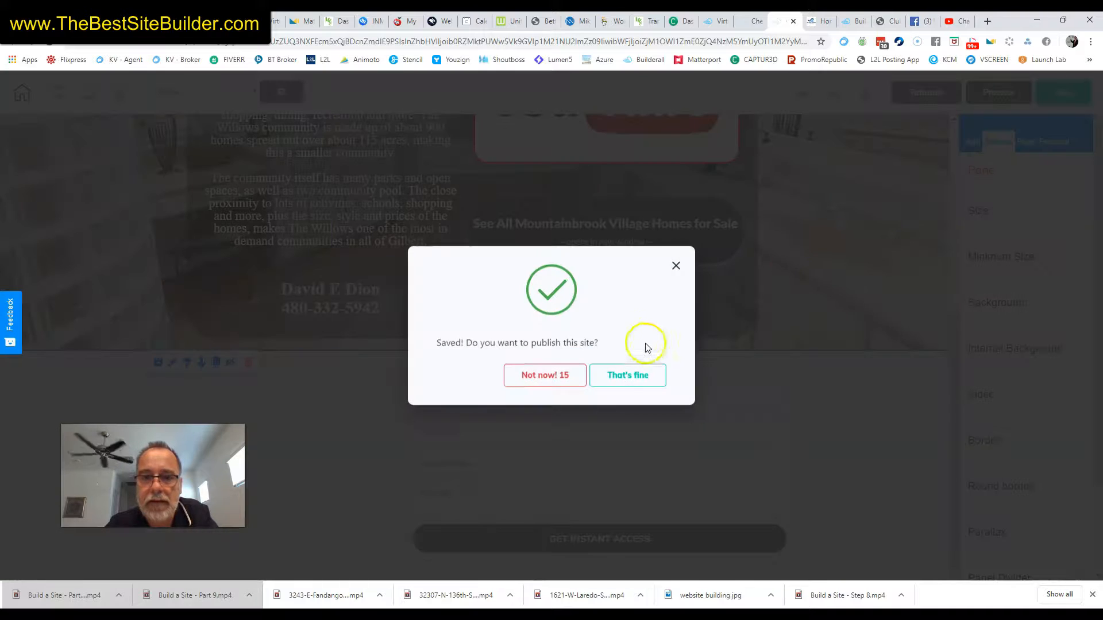
Publish the site to its cheetah.builderall.com address and open the live website
click(628, 375)
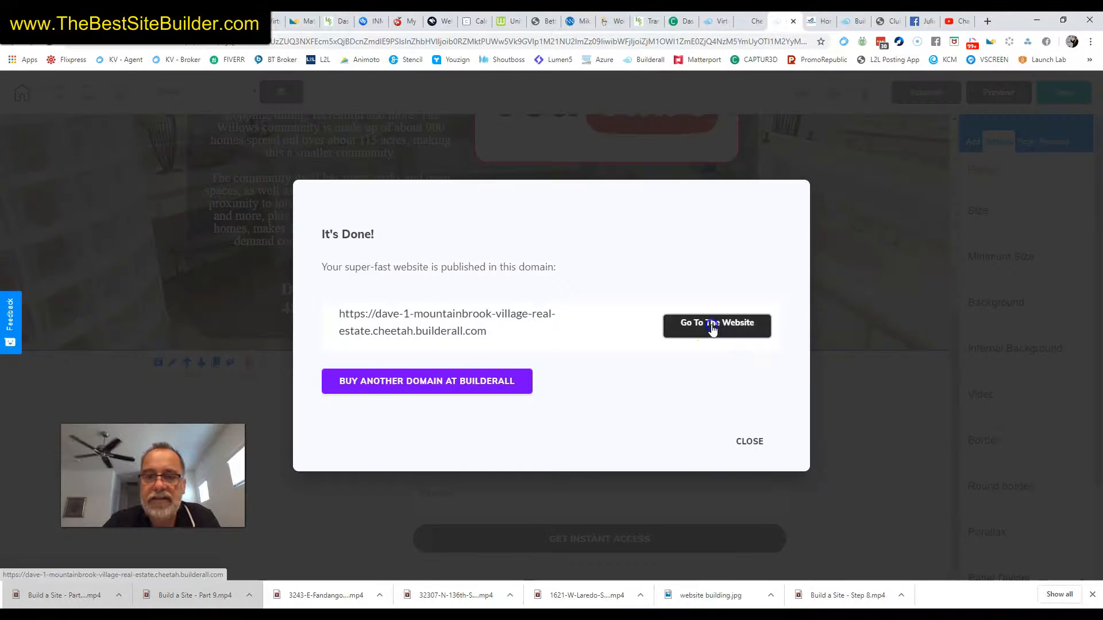
click(713, 328)
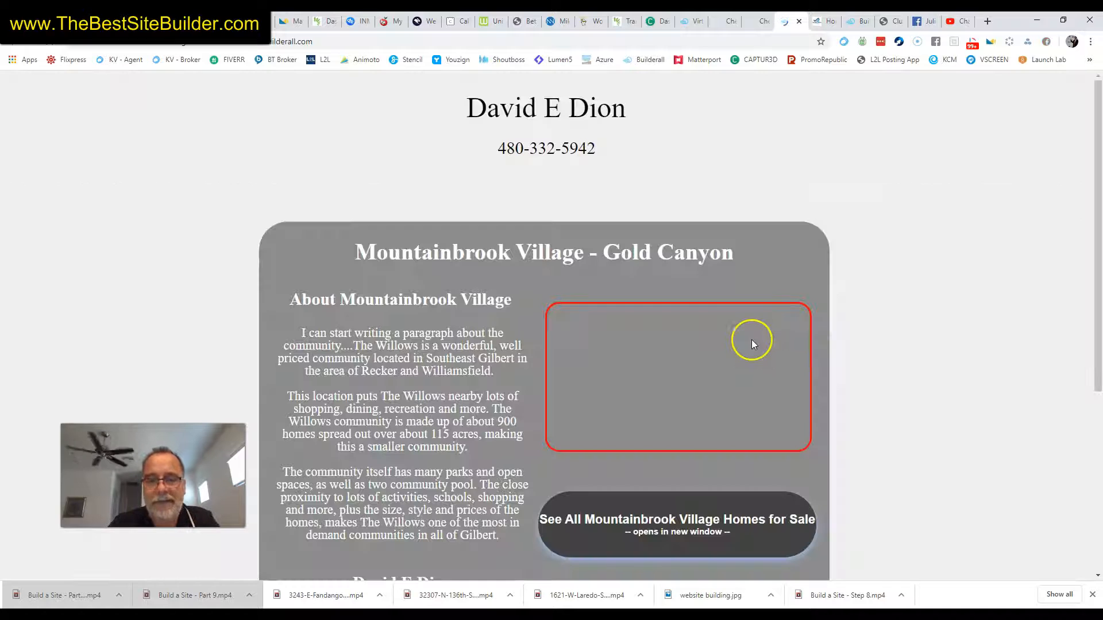
Fill the live contact form with a test name, email, street address and a message
scroll(868, 370, down, 5)
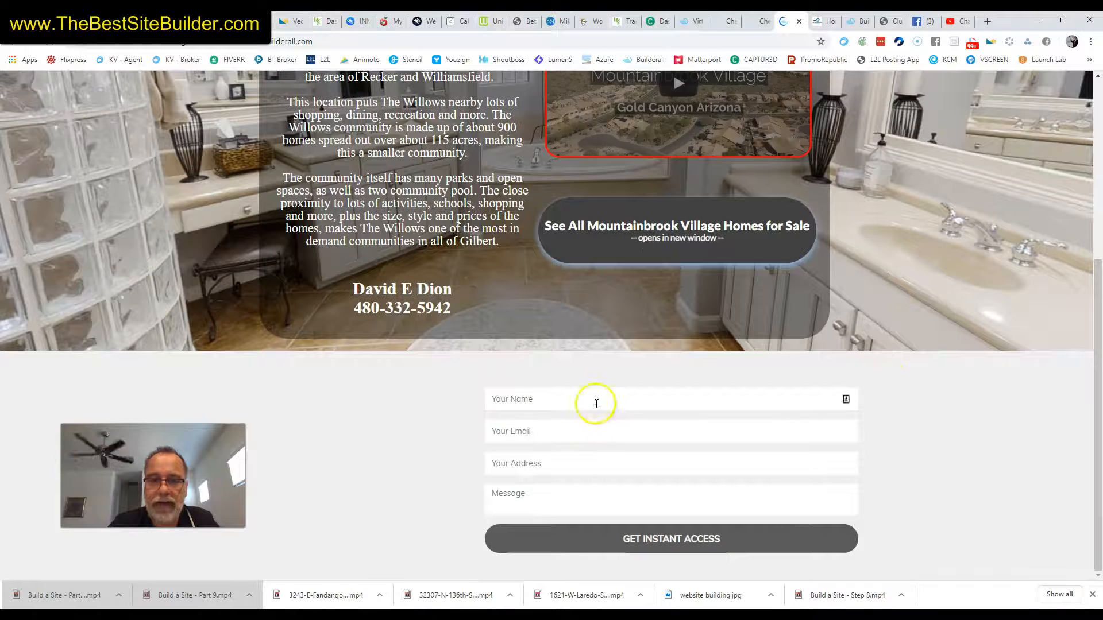
click(597, 404)
text(Dave Test)
key(Tab)
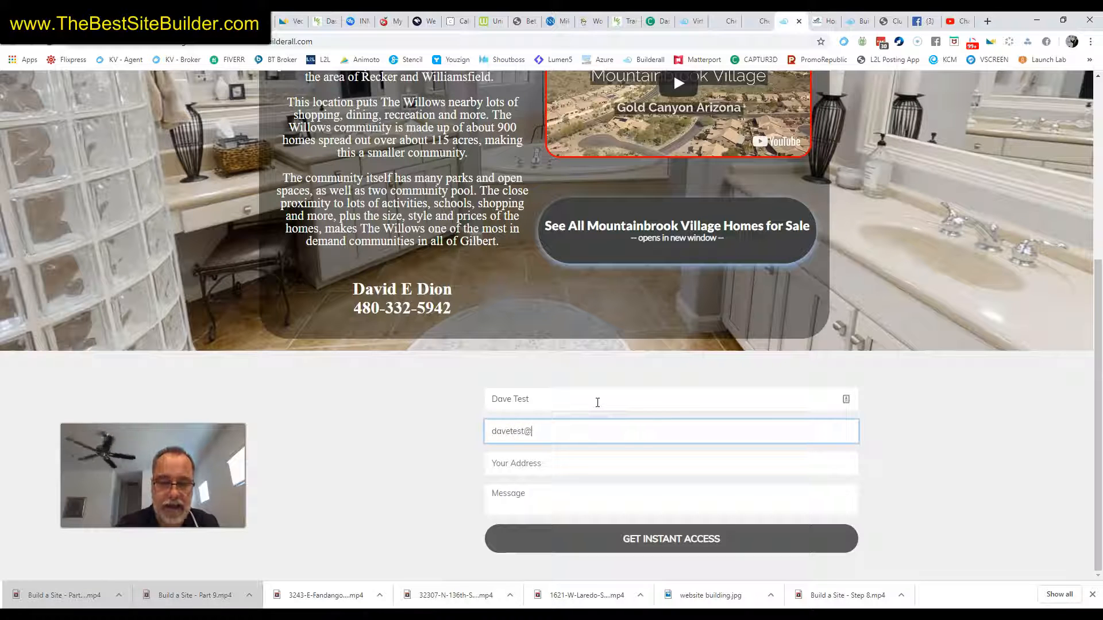
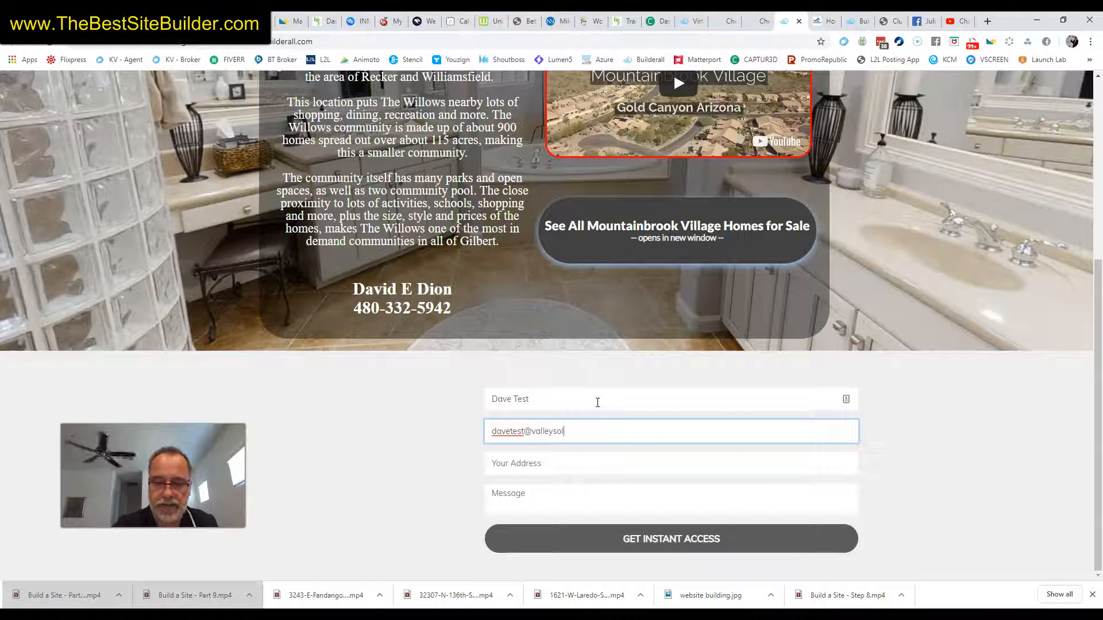
key(Tab)
text(123 Mian)
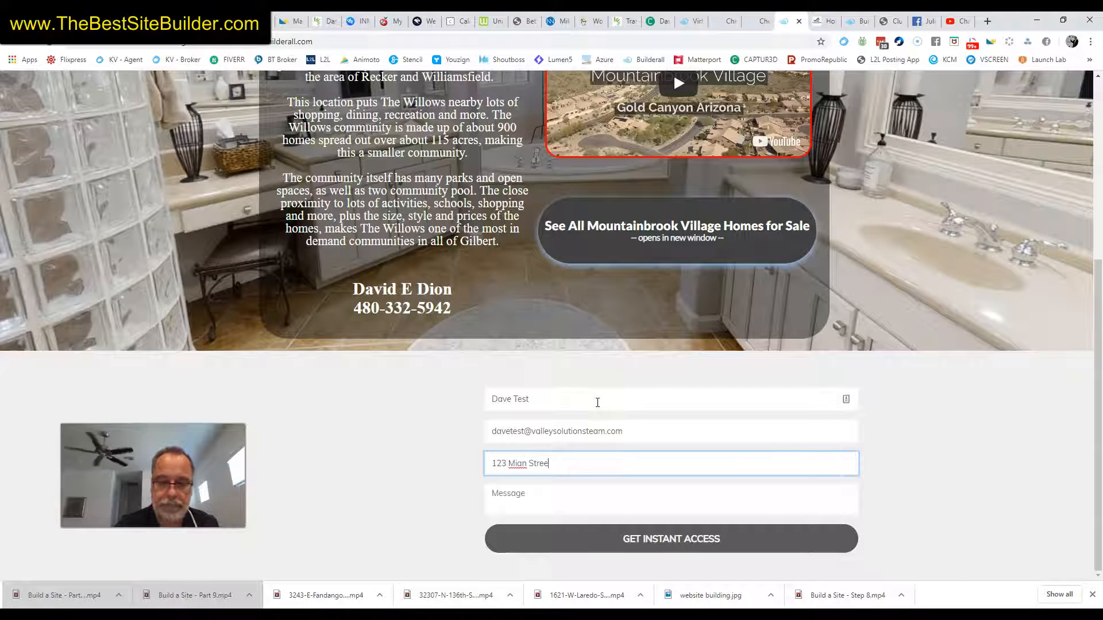
click(575, 494)
text(Thank you.)
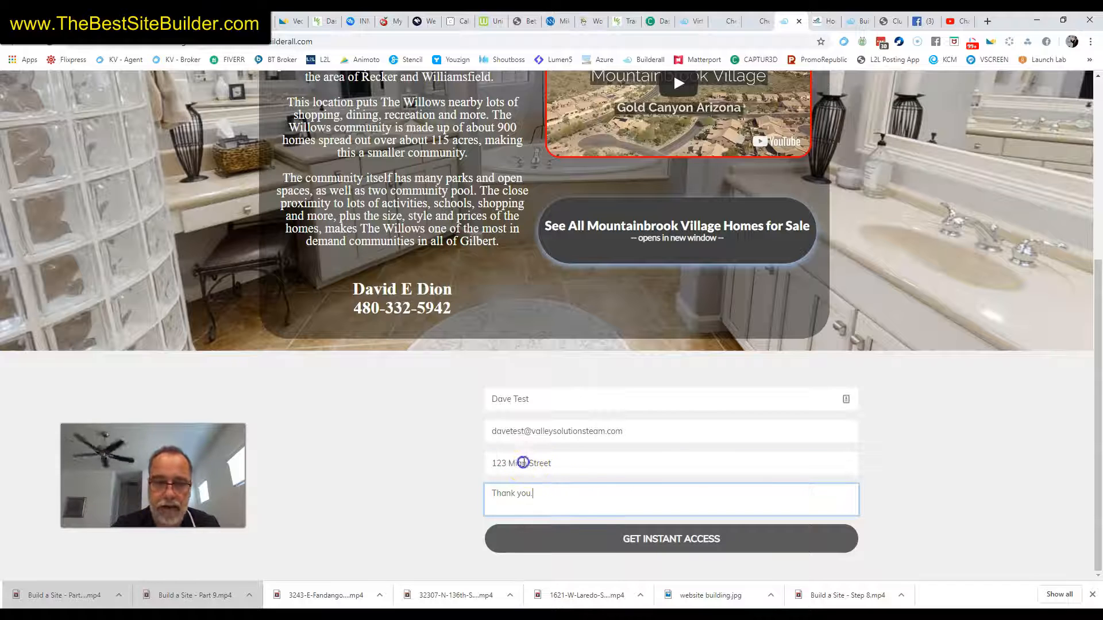
click(522, 462)
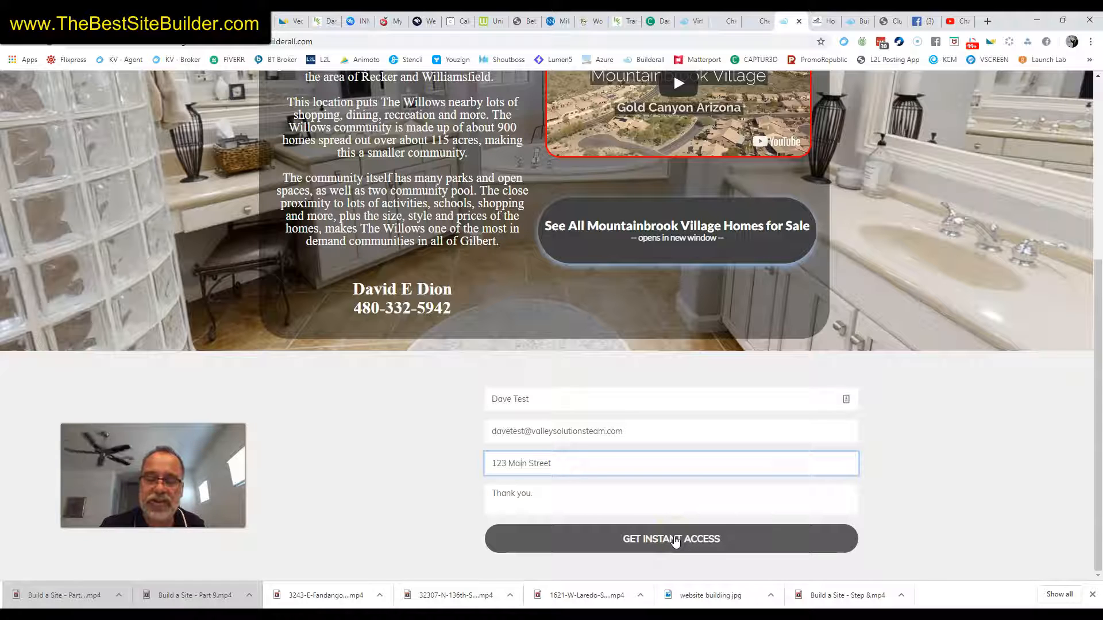
Submit the test entry, dismiss the confirmation, and refresh the webmail inbox
click(675, 540)
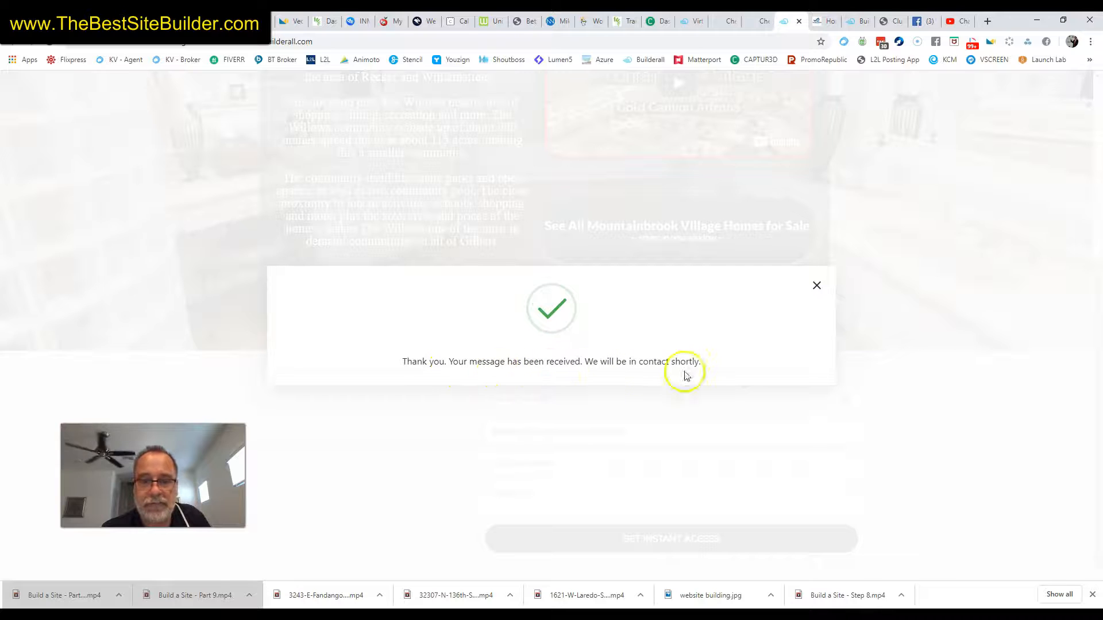
click(816, 285)
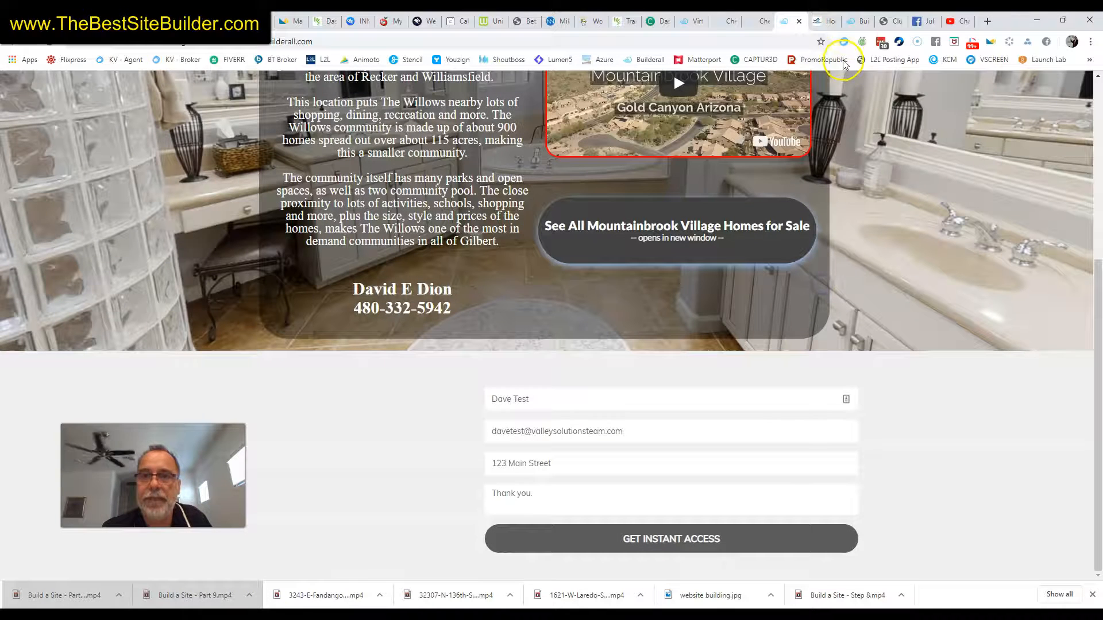
click(598, 22)
click(27, 125)
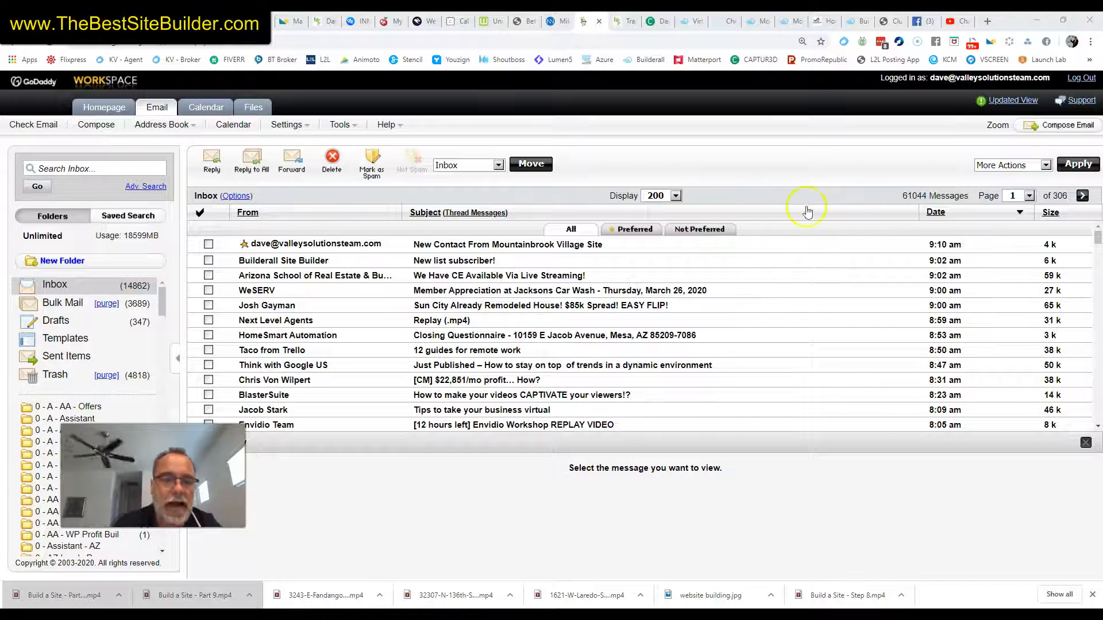
Open the newest 'New Contact From Mountainbrook Village Site' email to view the submitted details
double_click(525, 250)
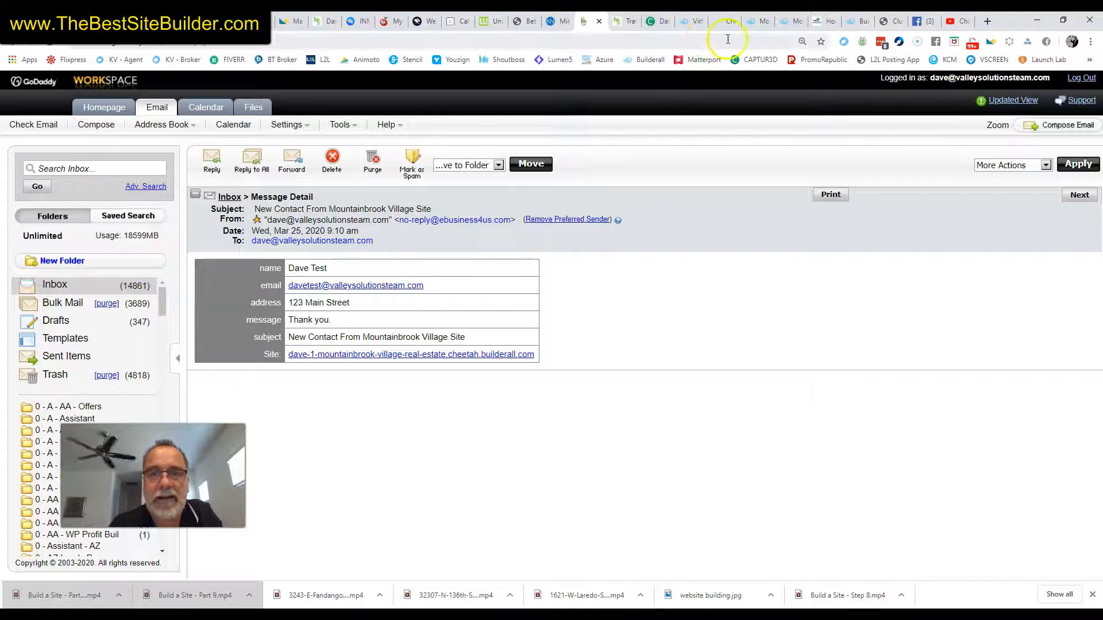
Close the published site tabs and dismiss the site published notice
click(787, 21)
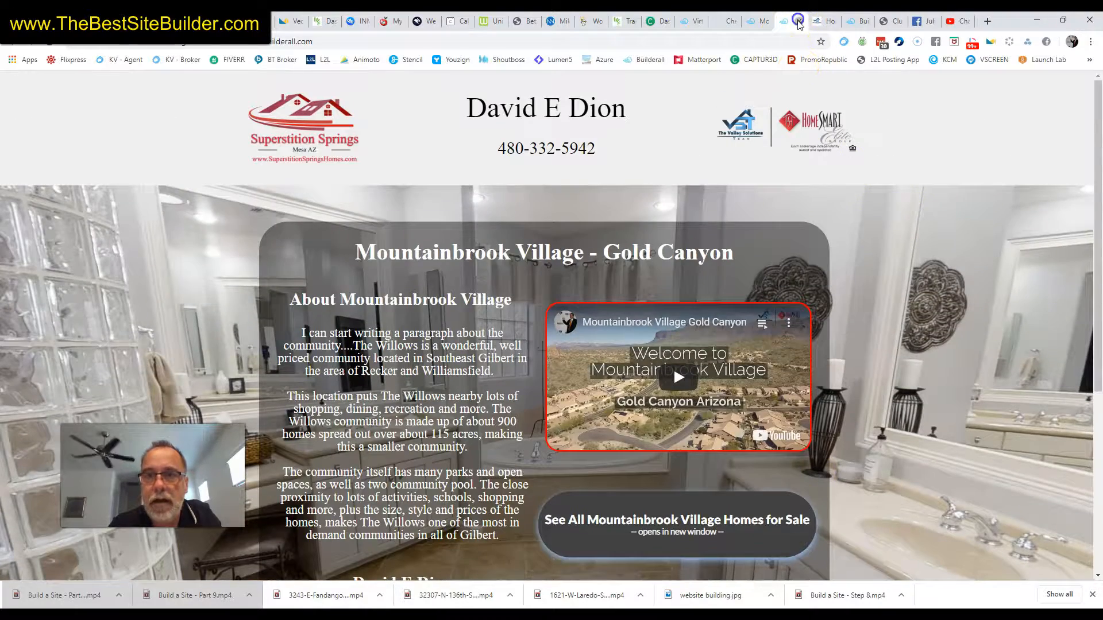
click(799, 22)
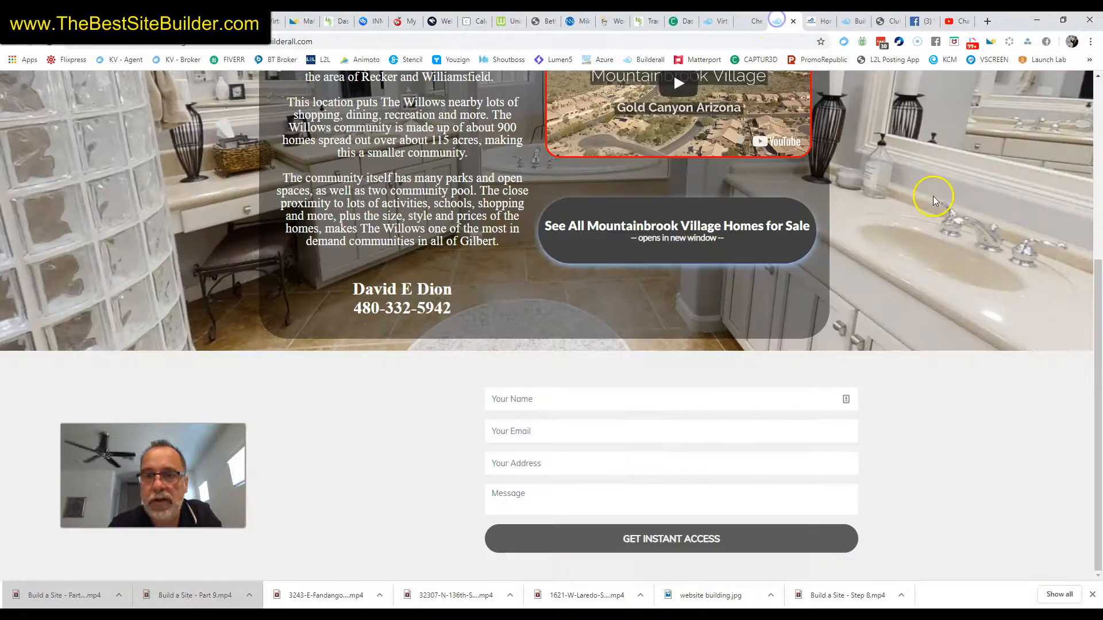
click(793, 21)
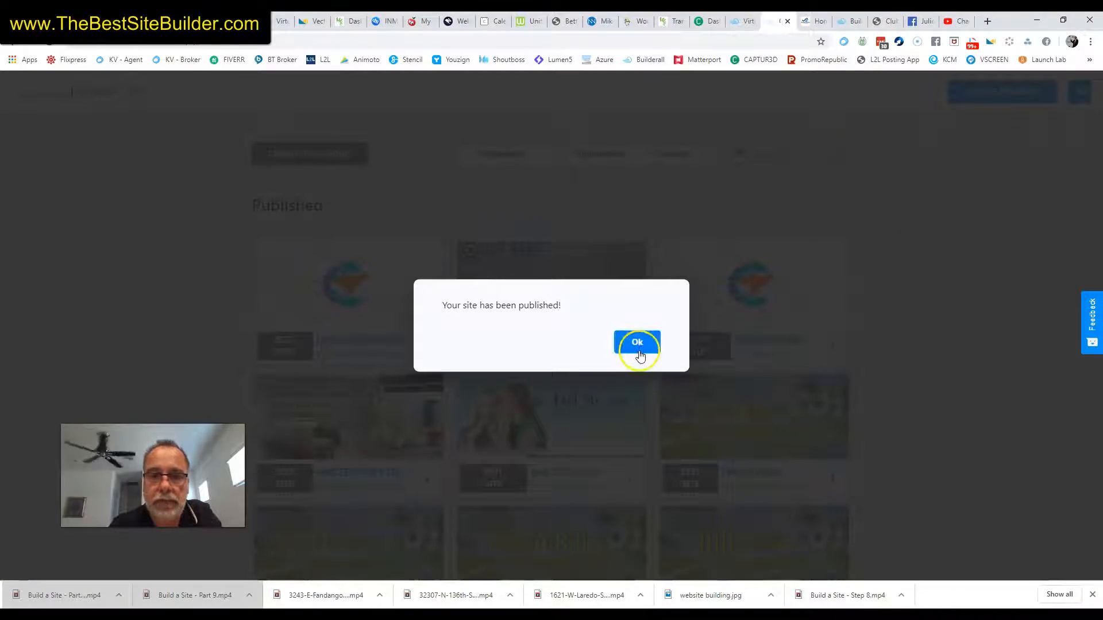
click(640, 356)
Reopen the HOME page in the editor and select the contact form panel
click(283, 345)
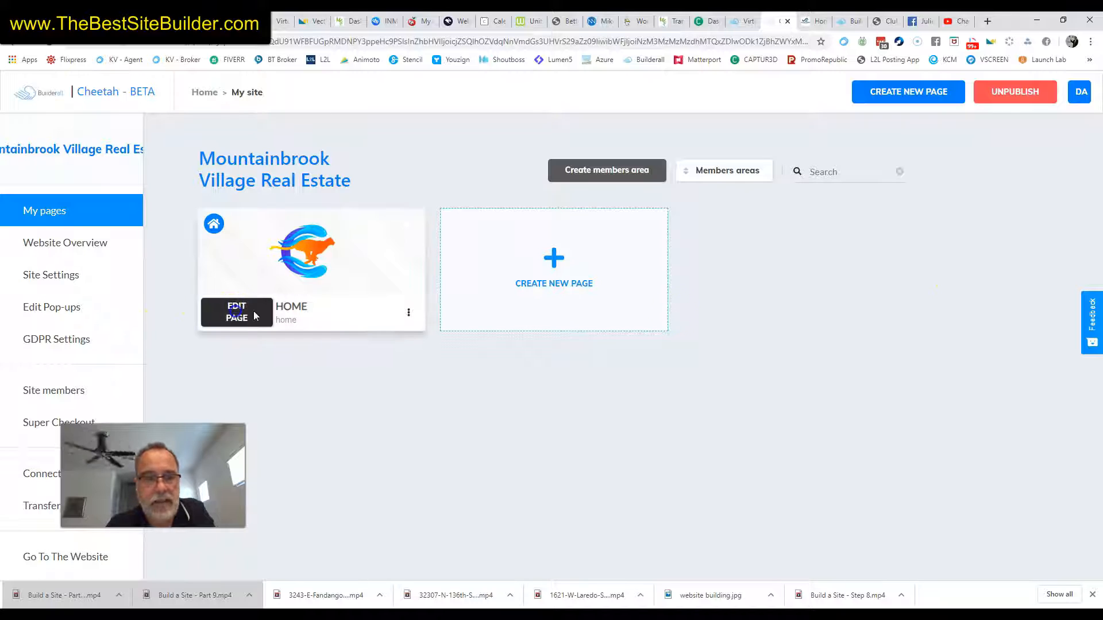
click(236, 312)
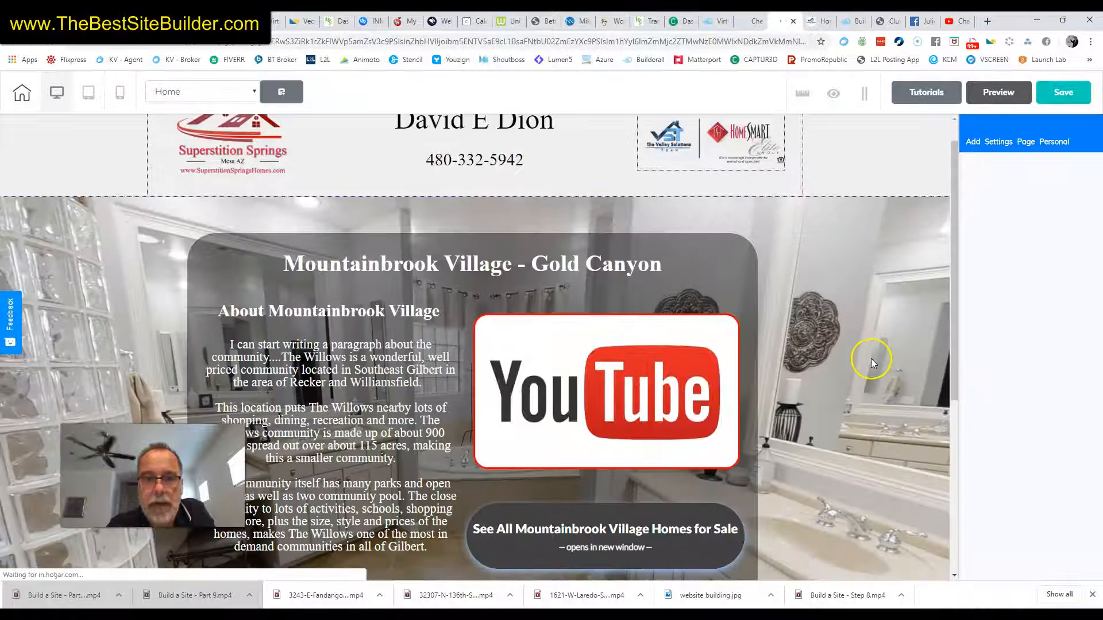
scroll(870, 357, down, 5)
click(604, 459)
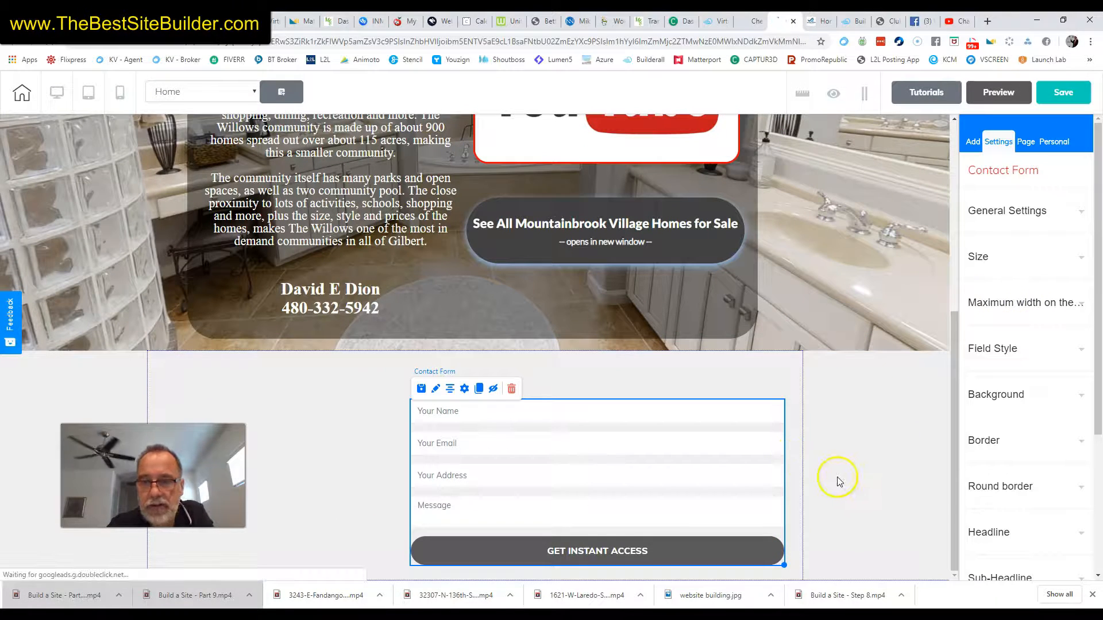
click(596, 557)
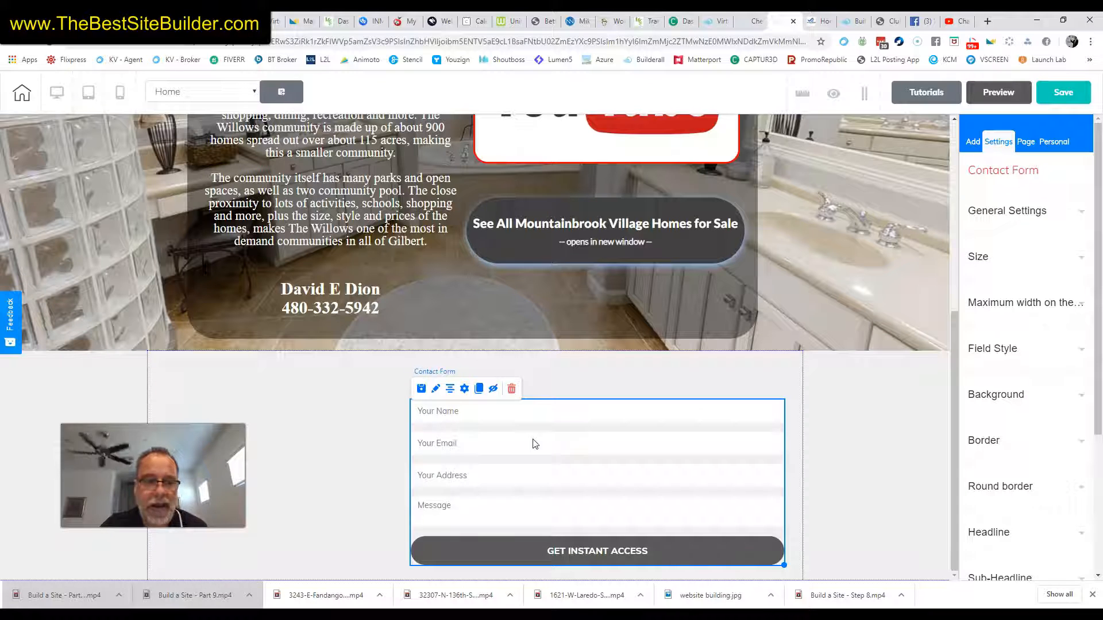
click(33, 599)
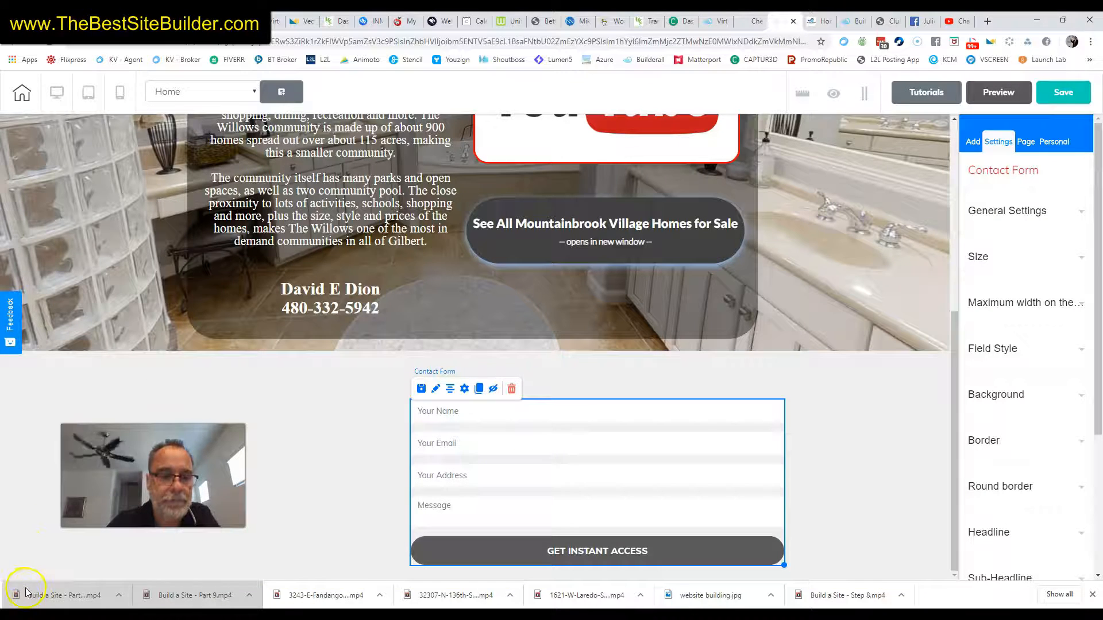